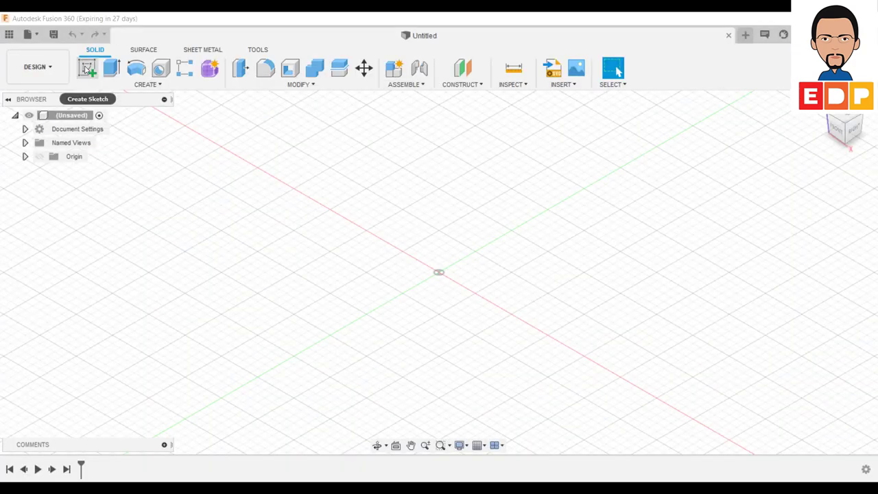
- Start a sketch on the XZ front plane with the Line tool
left_click(87, 67)
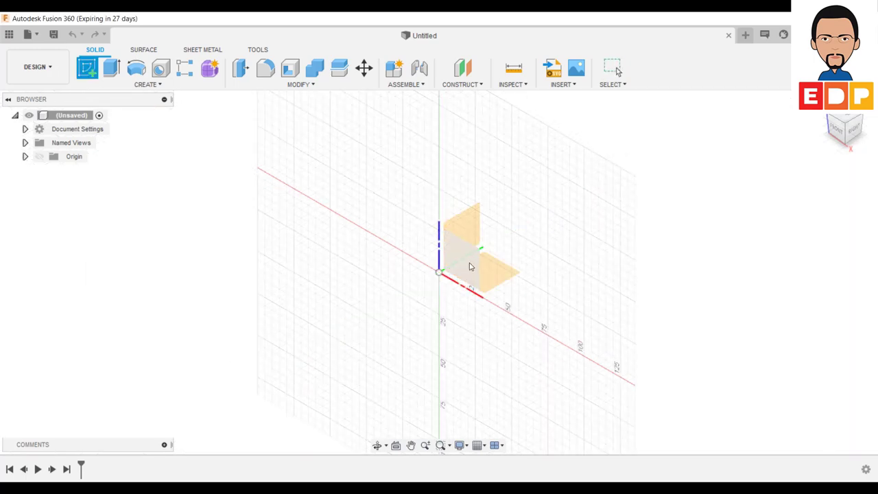
left_click(464, 270)
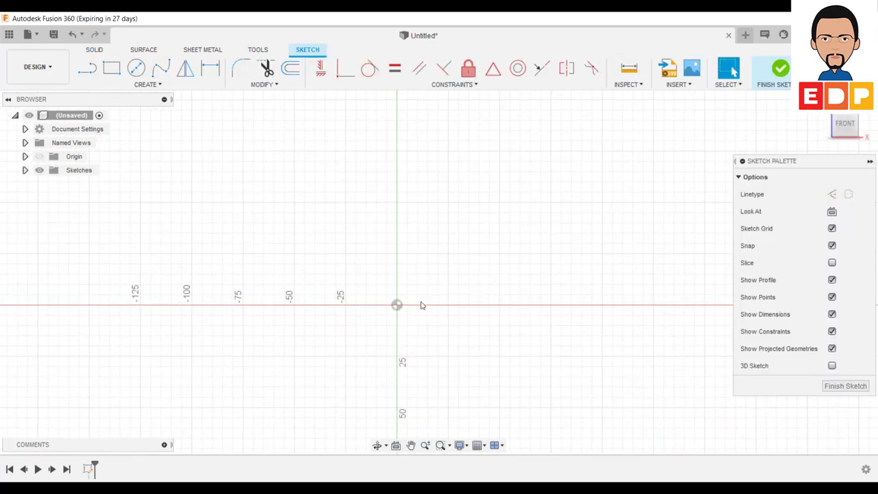
left_click(90, 71)
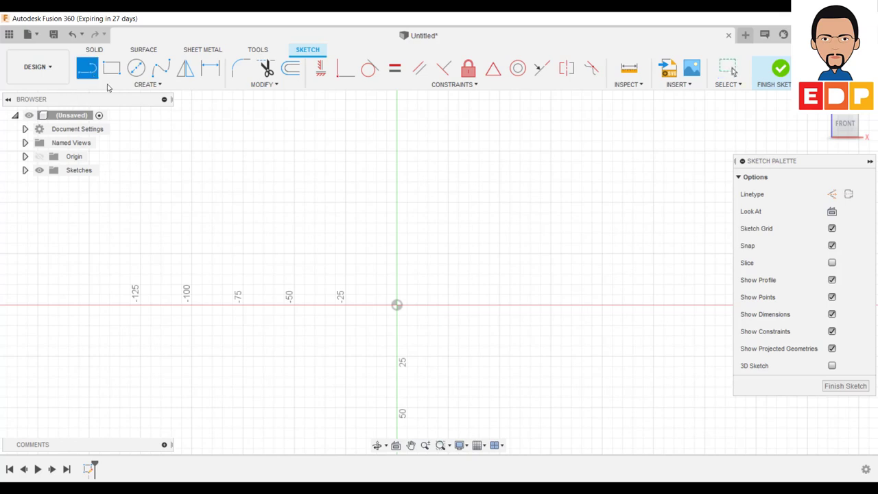
- Draw the closed stepped half-profile from the origin, rising in three steps and returning along the axis
left_click(397, 306)
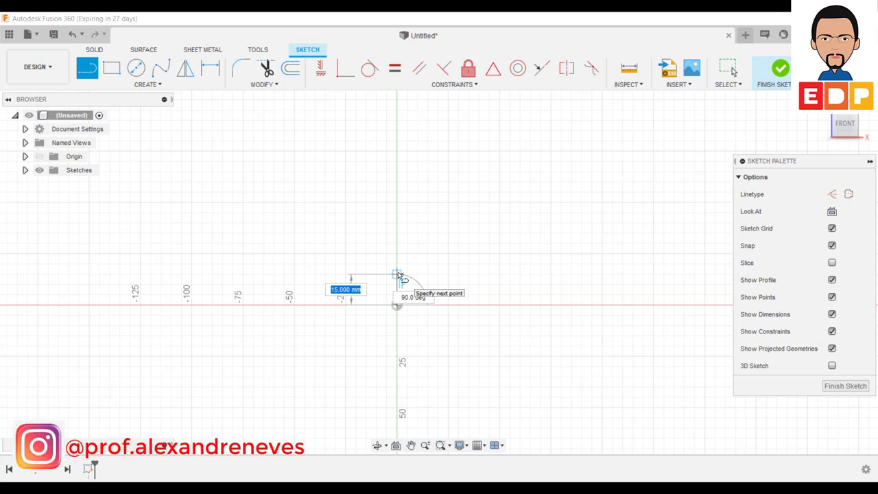
left_click(398, 275)
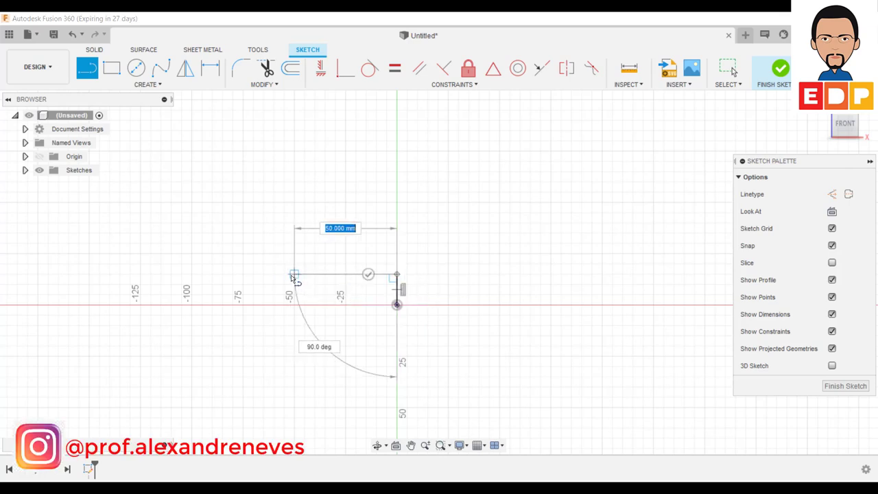
left_click(294, 274)
left_click(294, 254)
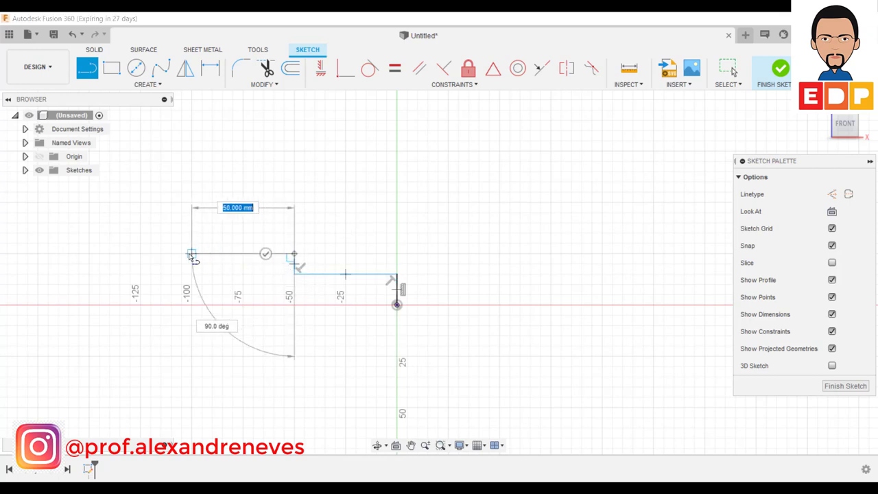
left_click(193, 254)
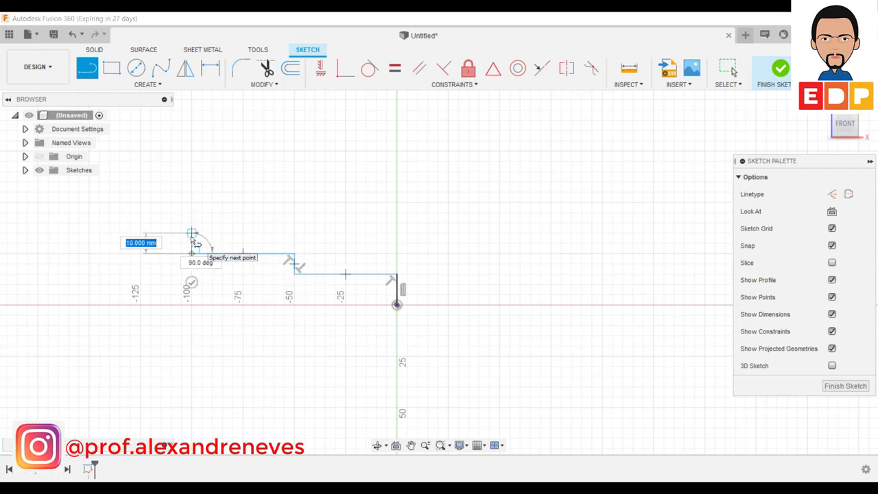
left_click(192, 235)
left_click(141, 234)
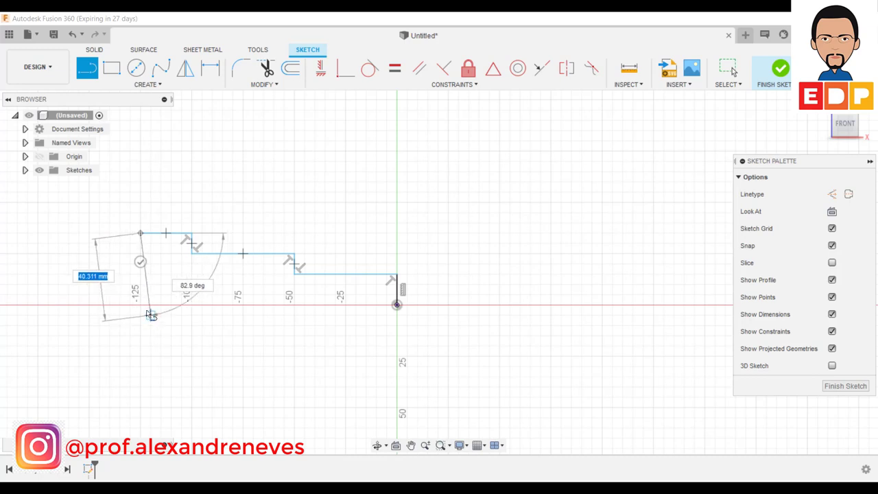
left_click(141, 304)
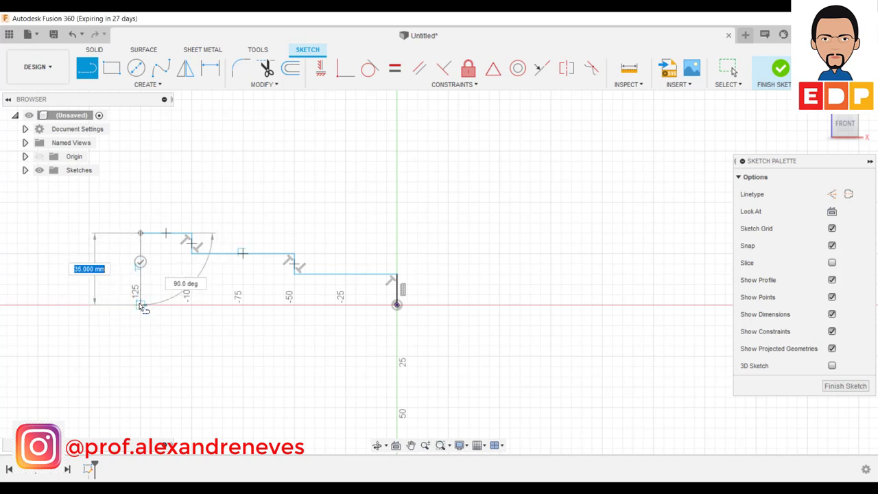
left_click(397, 304)
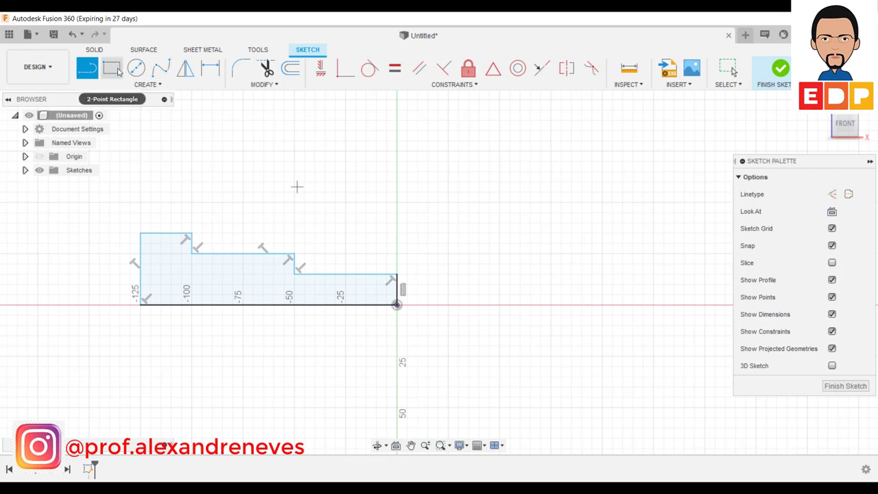
- Dimension the bottom line to a 150 mm overall length
left_click(213, 74)
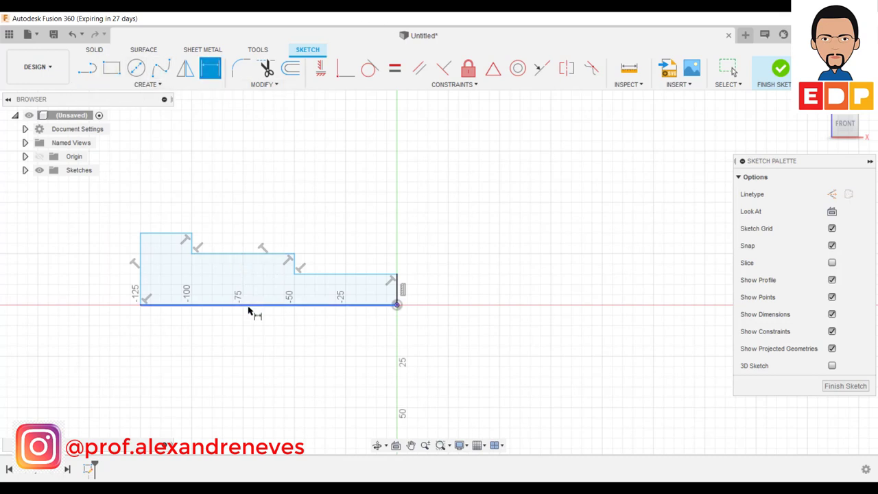
left_click(249, 305)
left_click(258, 410)
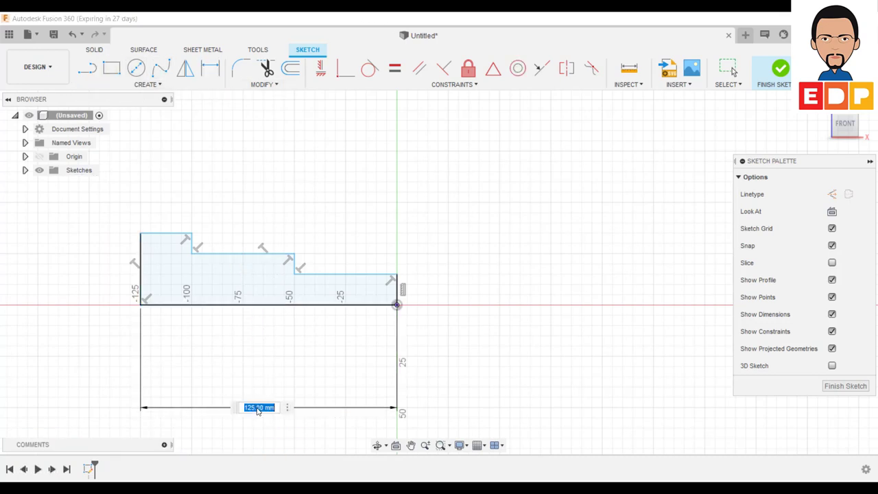
key("BackSpace")
key("Return")
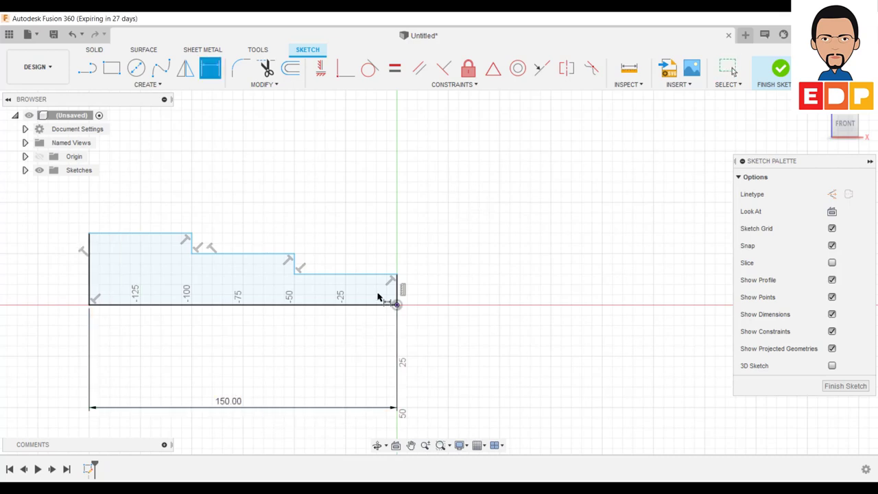
- Dimension the right end edge to 15 mm and the second step riser to 10 mm
left_click(398, 291)
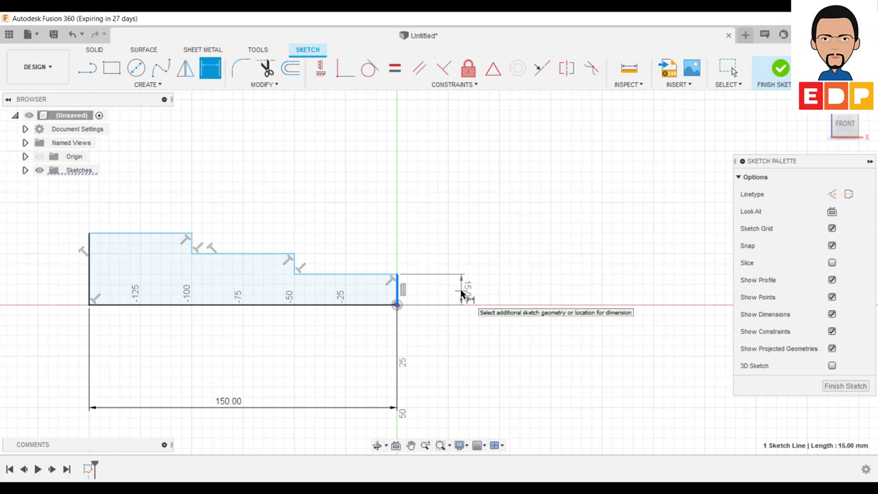
left_click(460, 293)
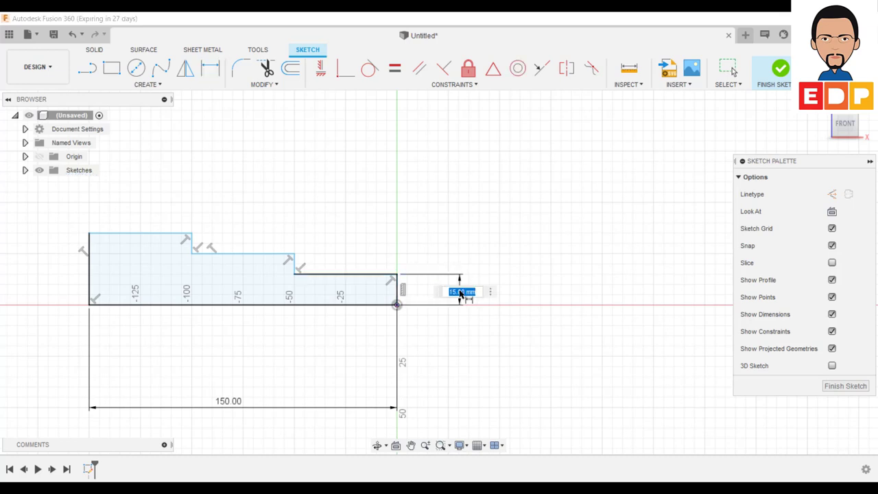
key("Return")
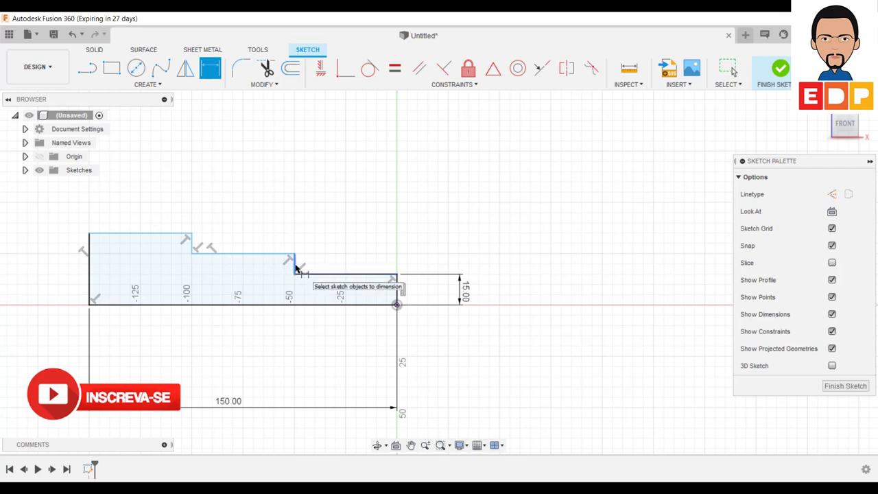
left_click(295, 268)
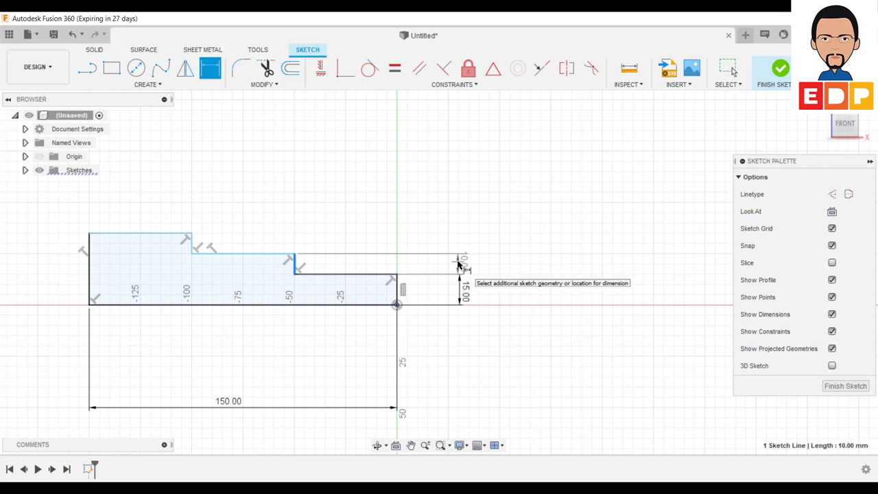
left_click(460, 265)
key("Return")
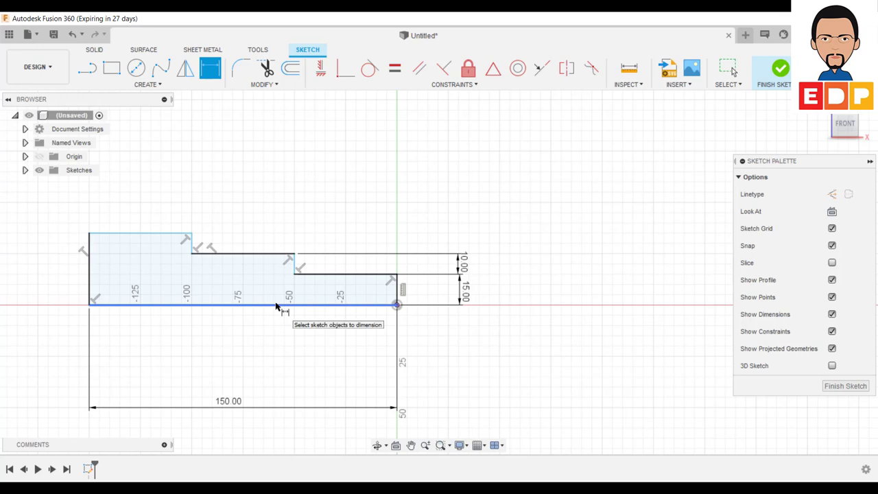
left_click(192, 244)
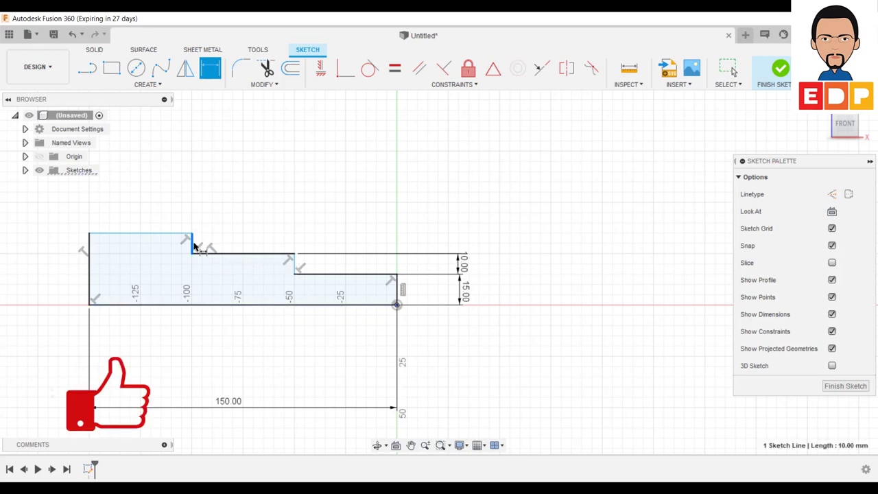
- Set the leftmost riser to 5 mm and the first step length to 40 mm
left_click(461, 260)
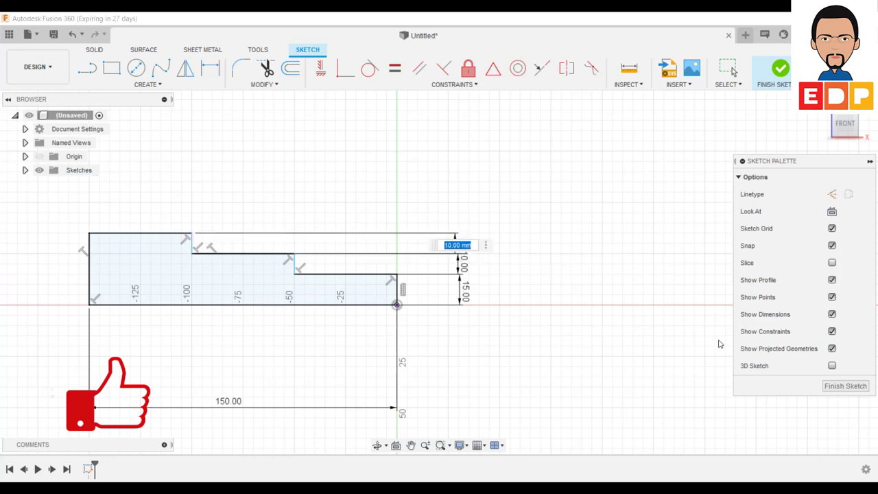
type("5")
key("Return")
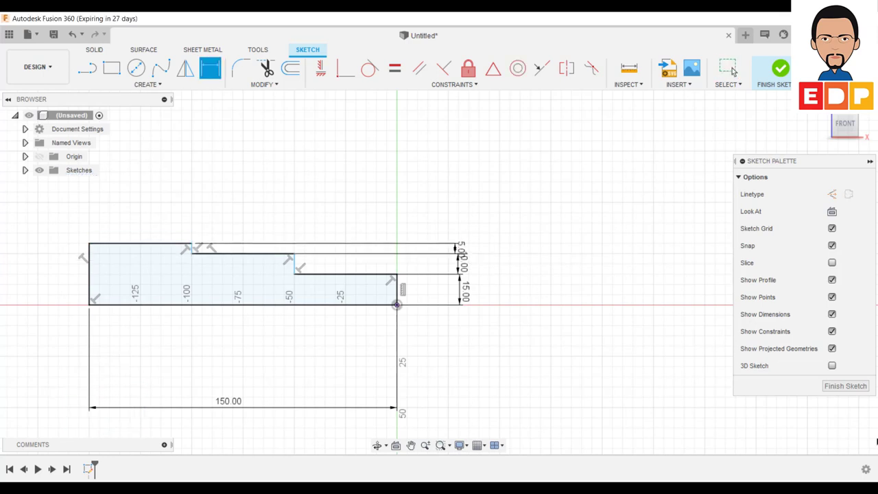
left_click(332, 275)
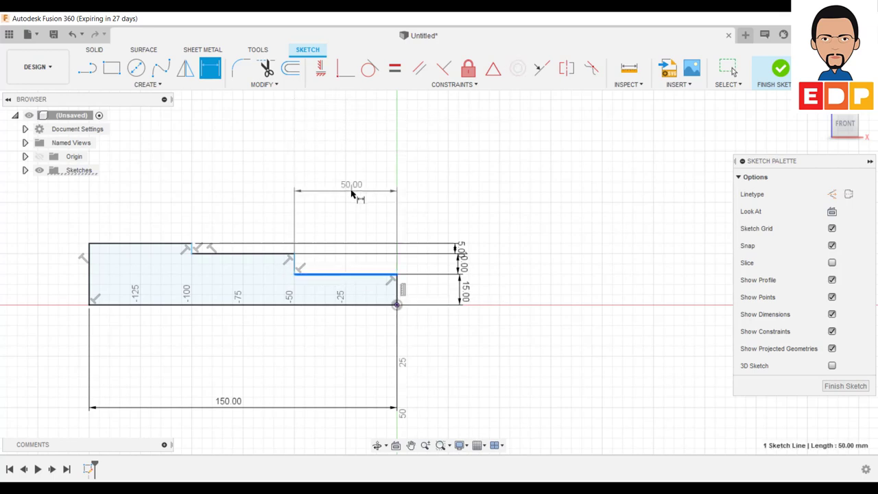
left_click(350, 192)
type("40")
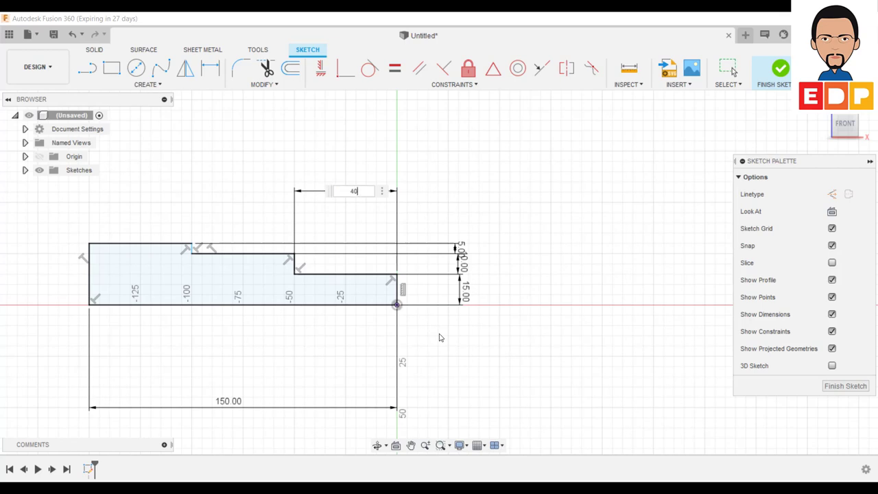
key("Return")
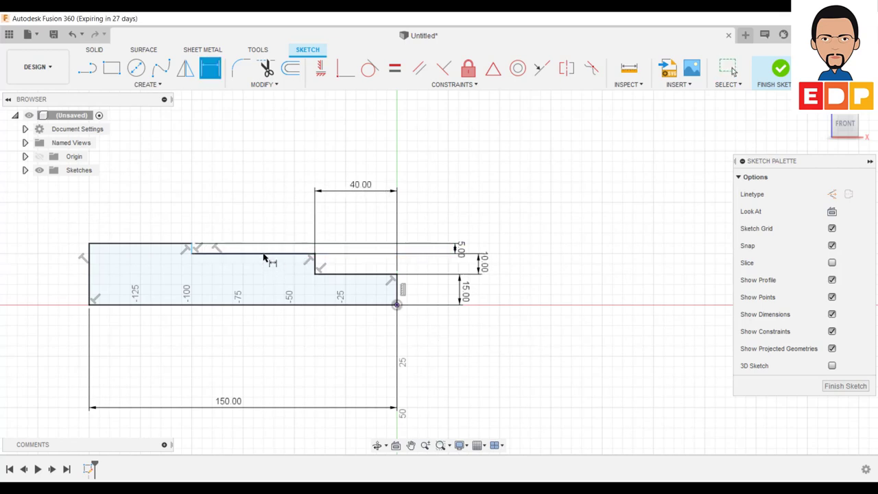
- Make the middle step 80 mm long
left_click(268, 254)
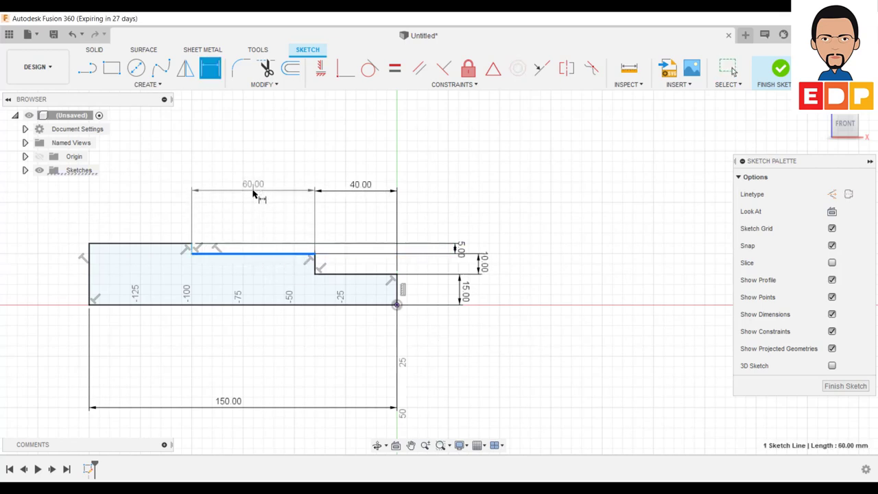
left_click(254, 191)
type("80")
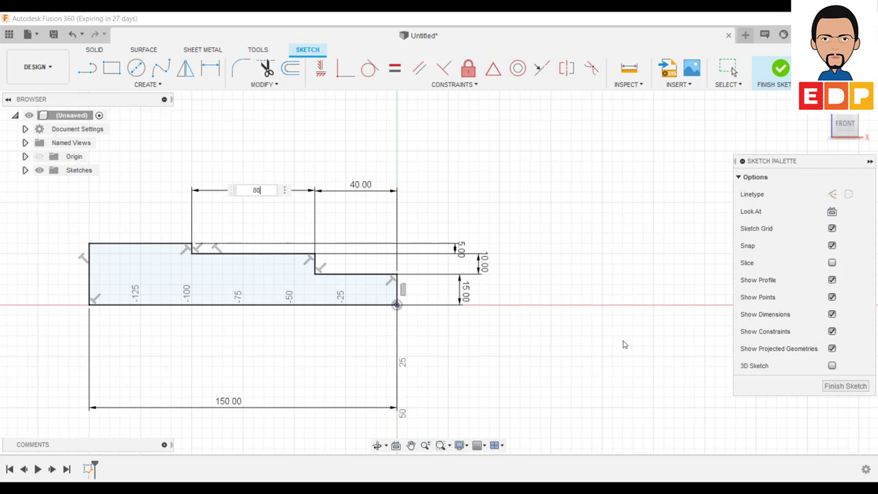
key("Return")
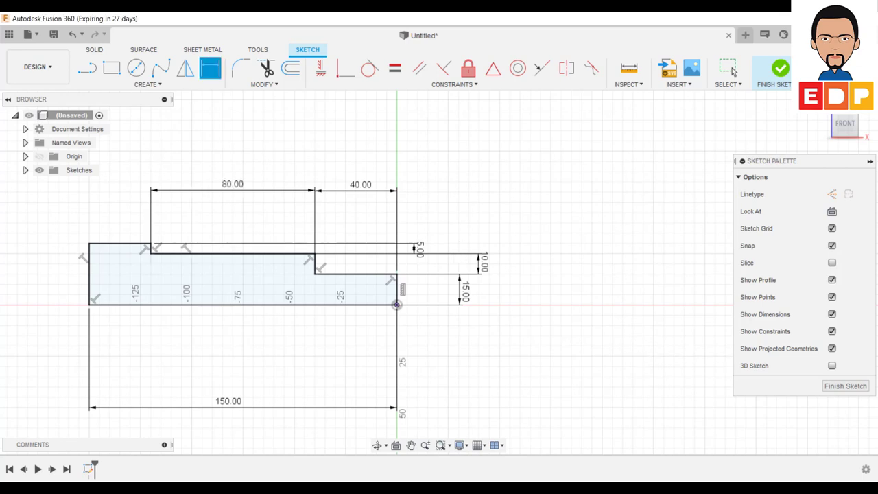
- Finish the shaft profile sketch and view it in 3D
left_click(833, 386)
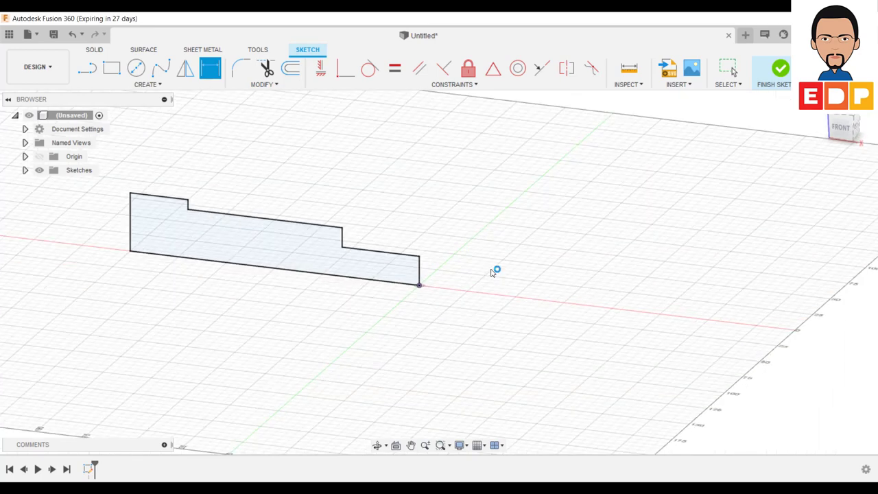
middle_click_drag(265, 263, 366, 377)
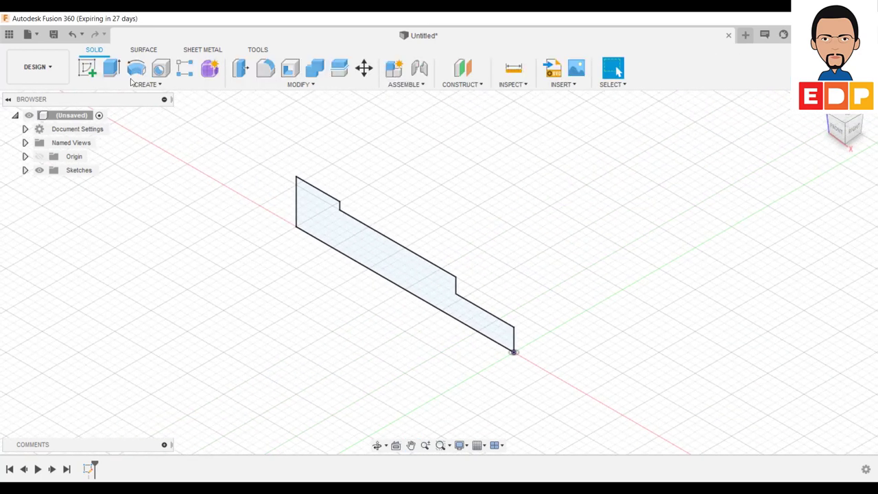
left_click(112, 68)
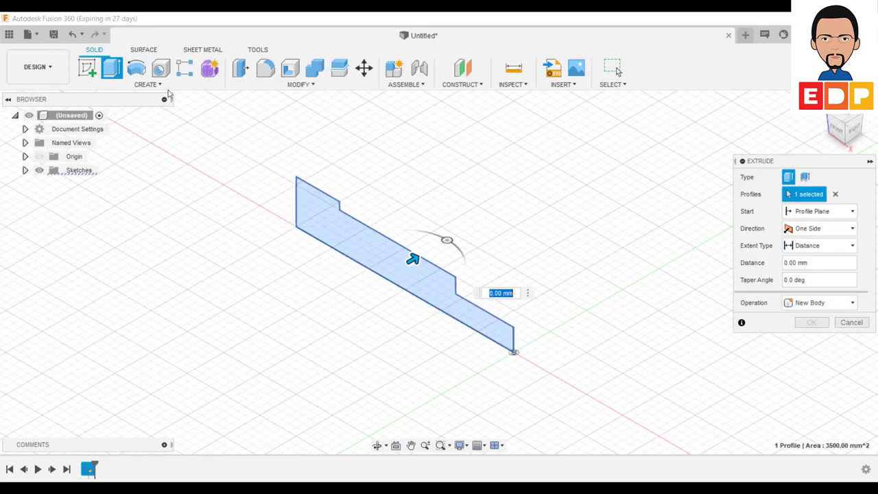
left_click(851, 322)
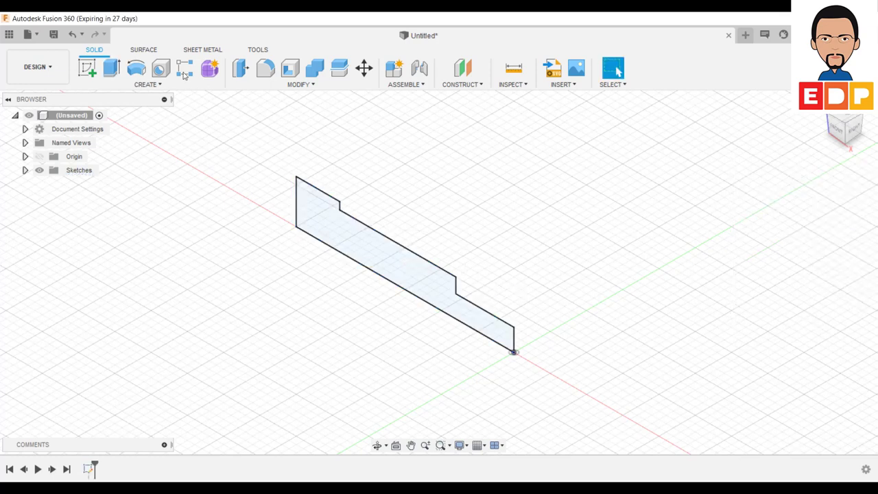
- Revolve the profile 360° about its bottom line as a new component
left_click(136, 68)
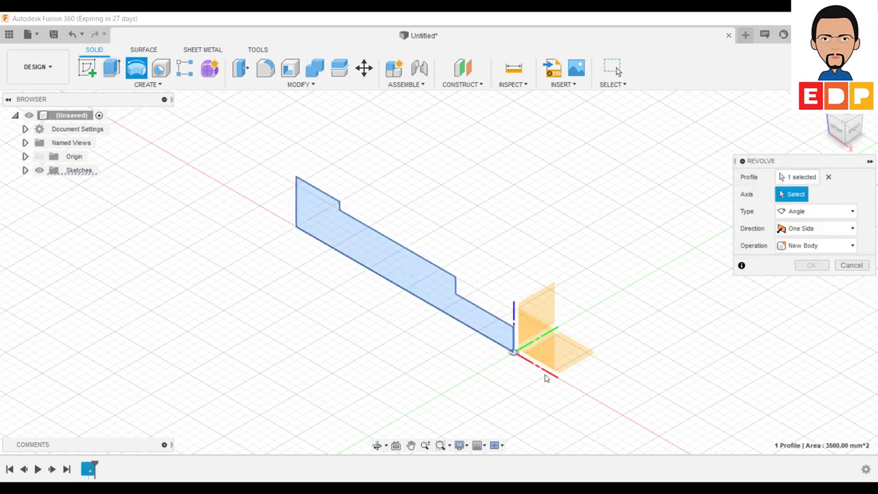
left_click(472, 332)
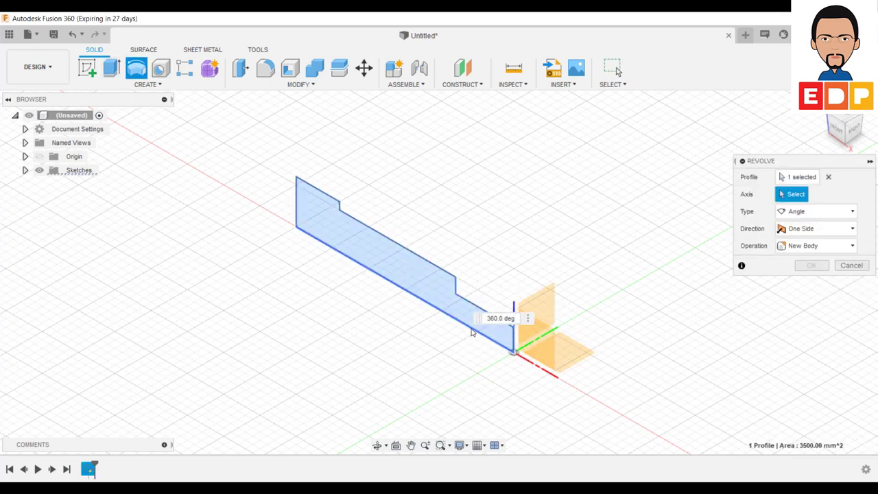
left_click(853, 268)
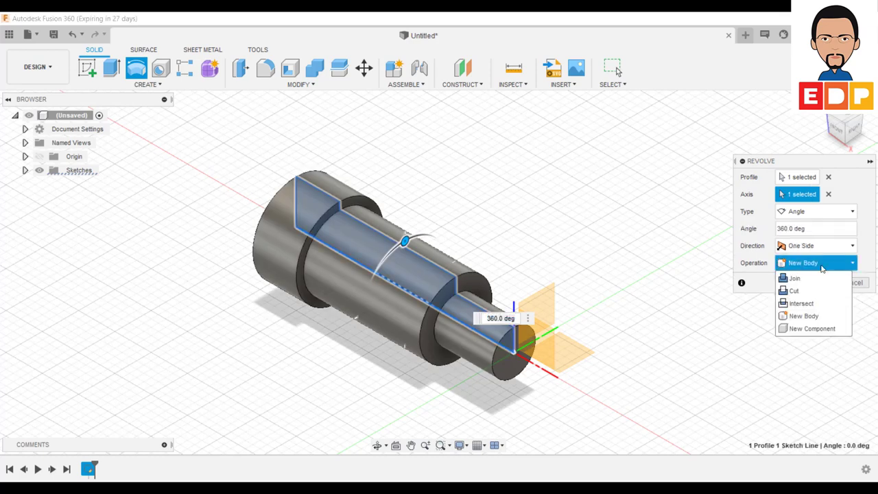
left_click(805, 331)
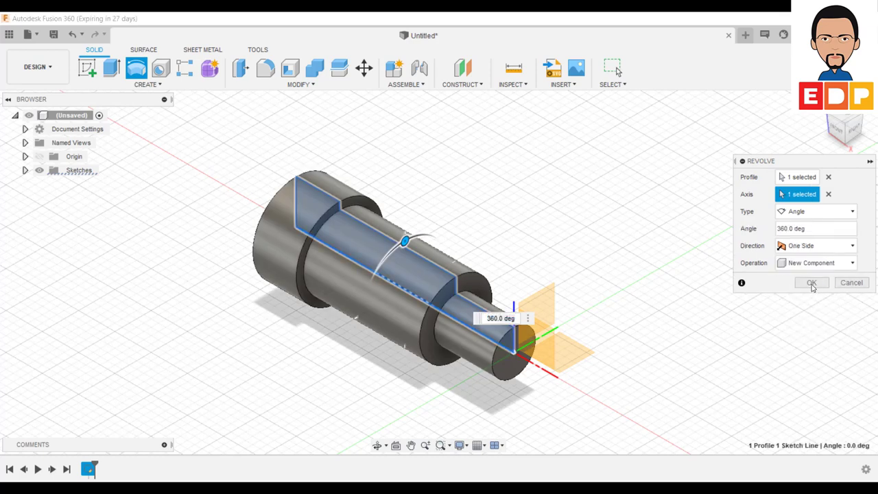
left_click(811, 283)
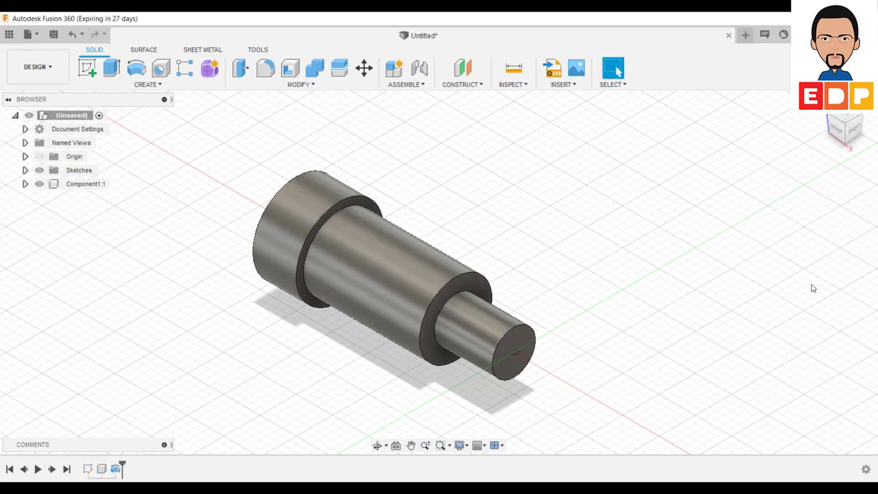
scroll(553, 309, "down", 5)
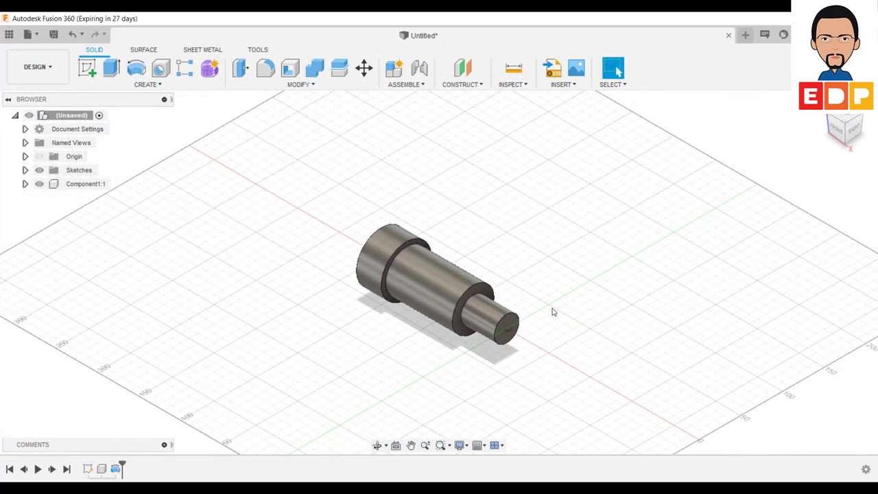
scroll(651, 317, "up", 5)
- Switch to the Manufacture workspace and create a new setup
left_click(53, 68)
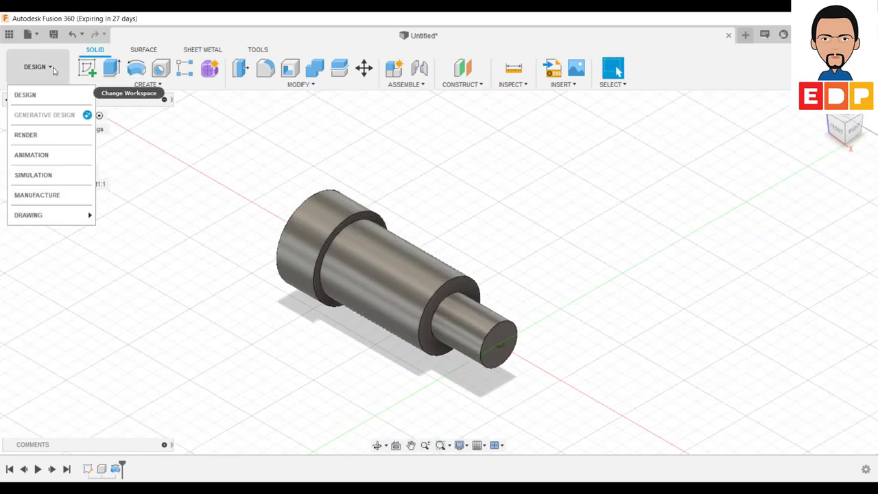
left_click(37, 195)
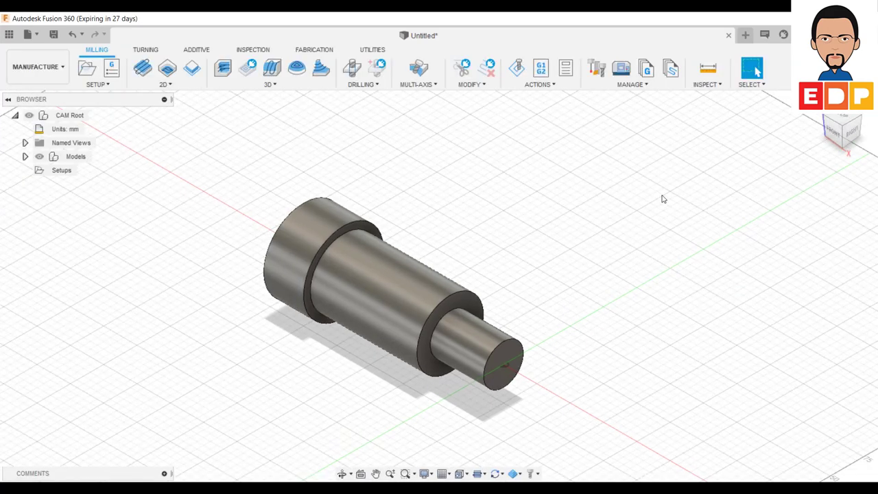
left_click(98, 85)
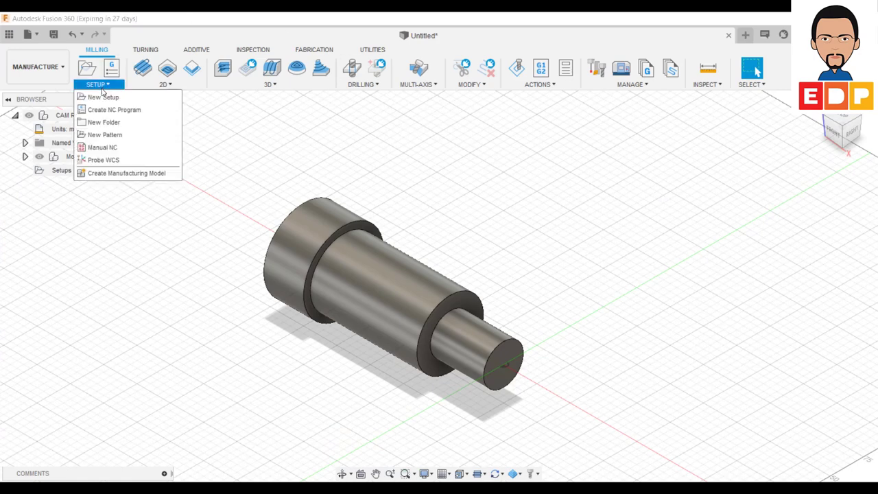
left_click(103, 96)
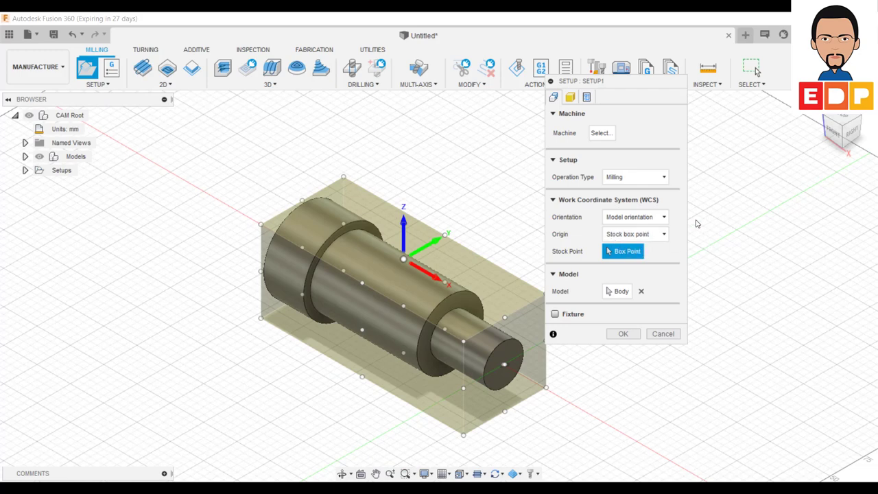
- Select the Autodesk Generic Mill-Turn Lathe as the setup's machine
left_click(607, 137)
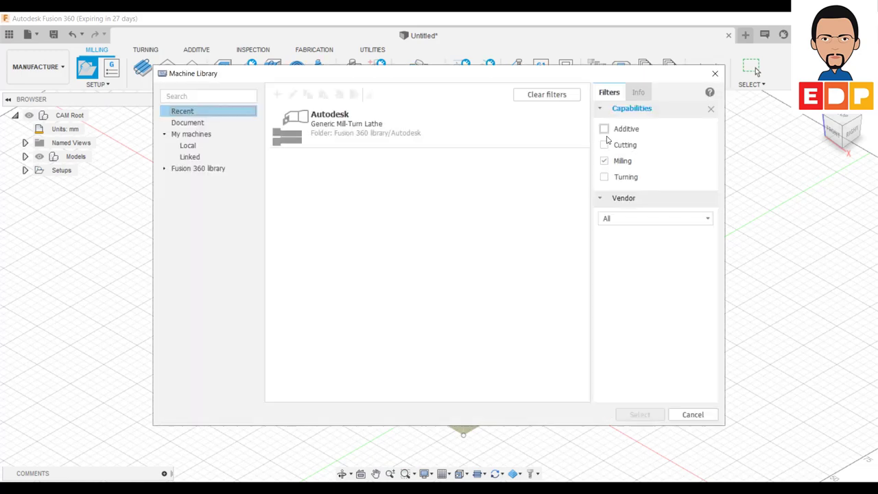
left_click(326, 135)
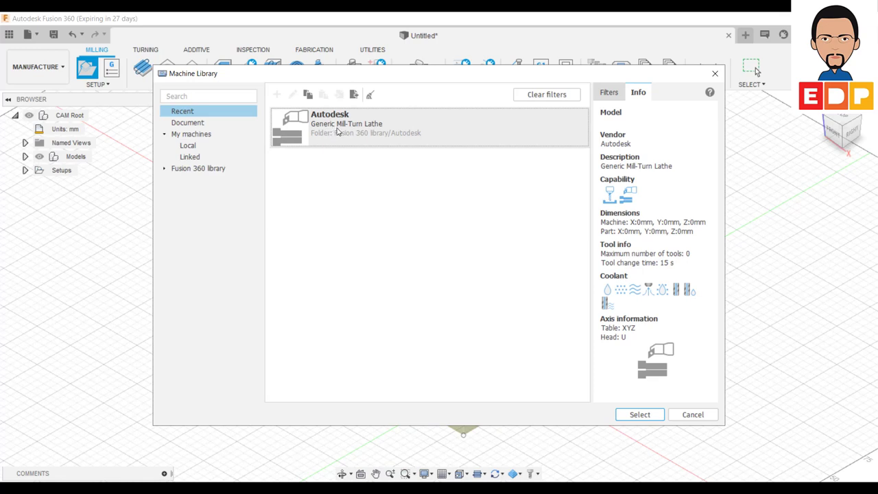
left_click(341, 131)
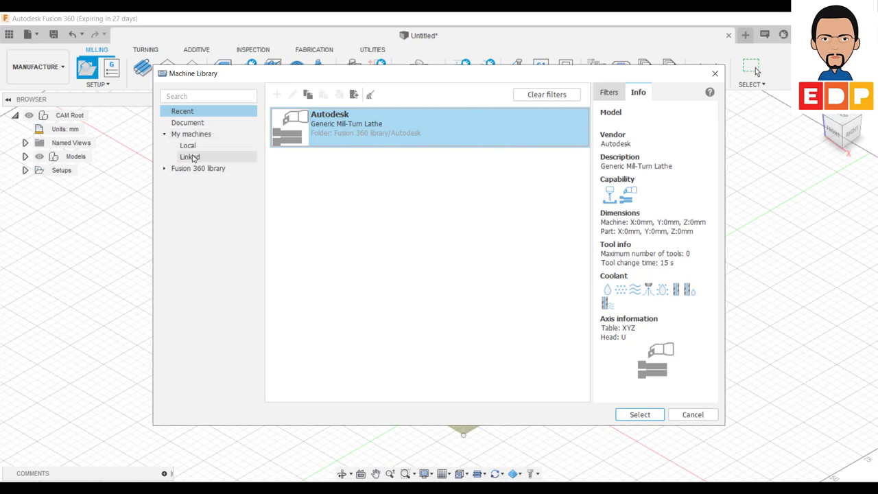
left_click(165, 170)
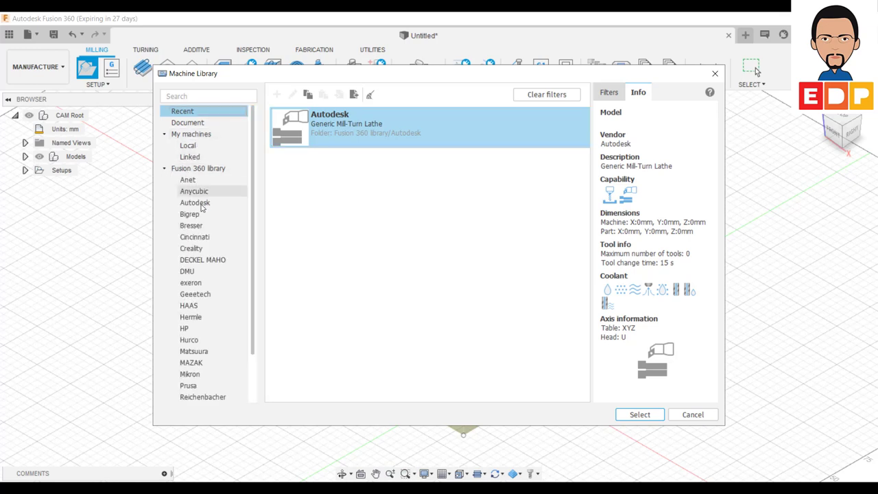
scroll(188, 280, "down", 2)
scroll(198, 329, "up", 1)
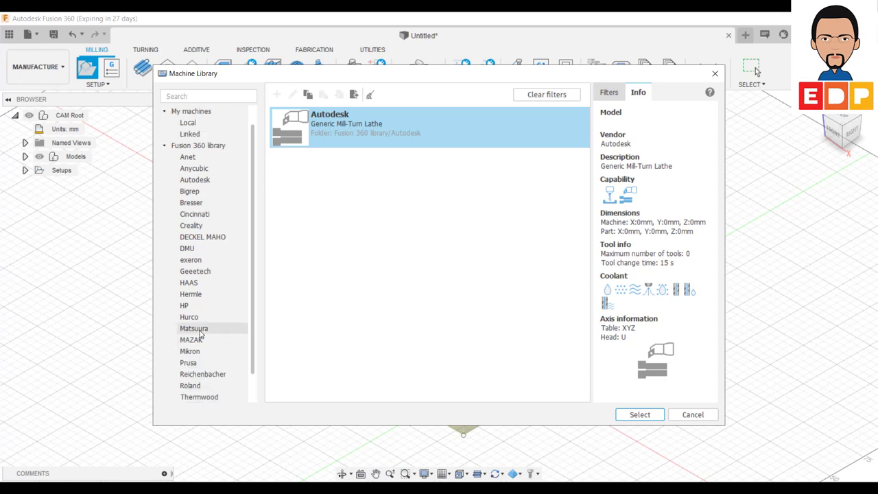
scroll(202, 322, "up", 1)
scroll(208, 233, "down", 2)
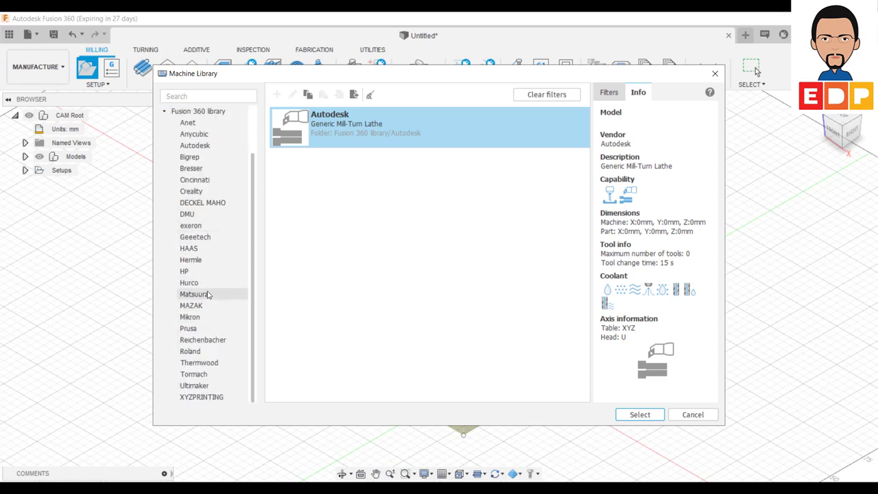
scroll(210, 288, "up", 2)
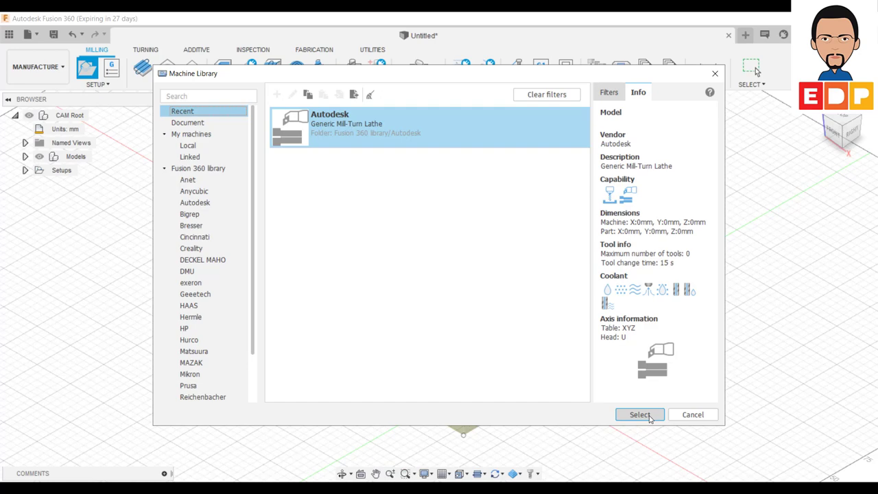
left_click(649, 416)
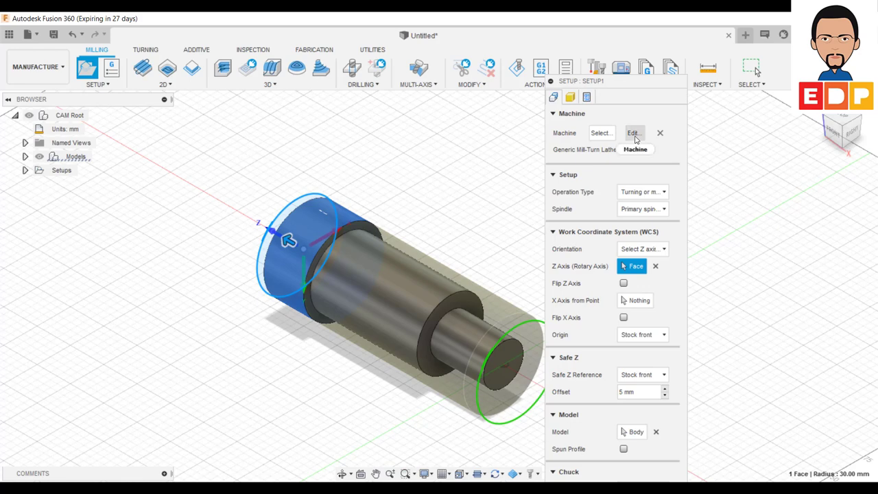
- Keep the Turning operation type and flip the Z axis to the shaft's small end
left_click(645, 193)
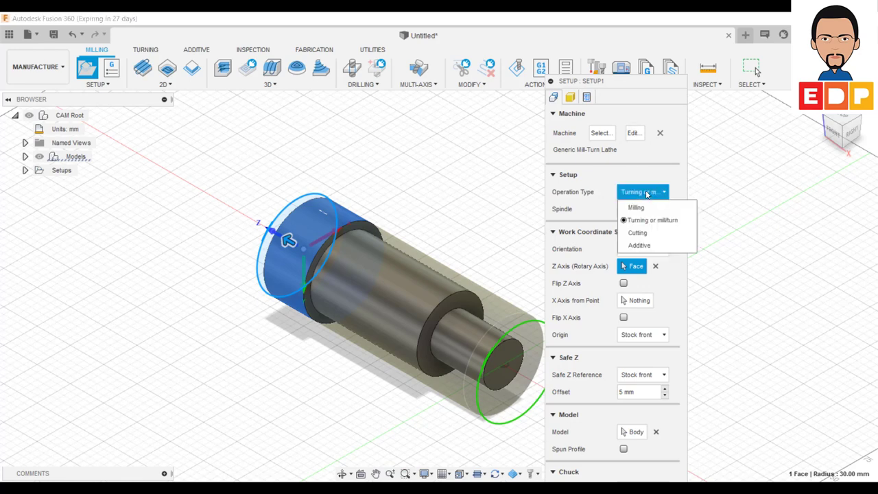
left_click(639, 220)
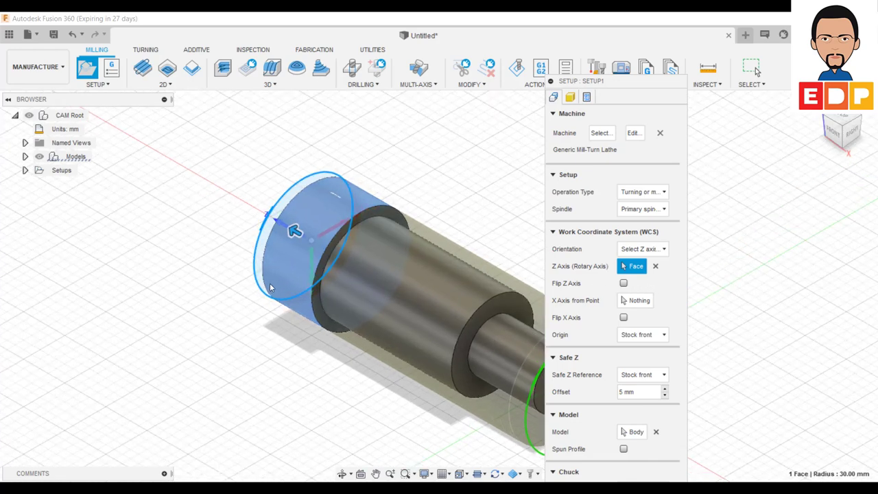
scroll(291, 361, "down", 3)
middle_click_drag(261, 366, 222, 347)
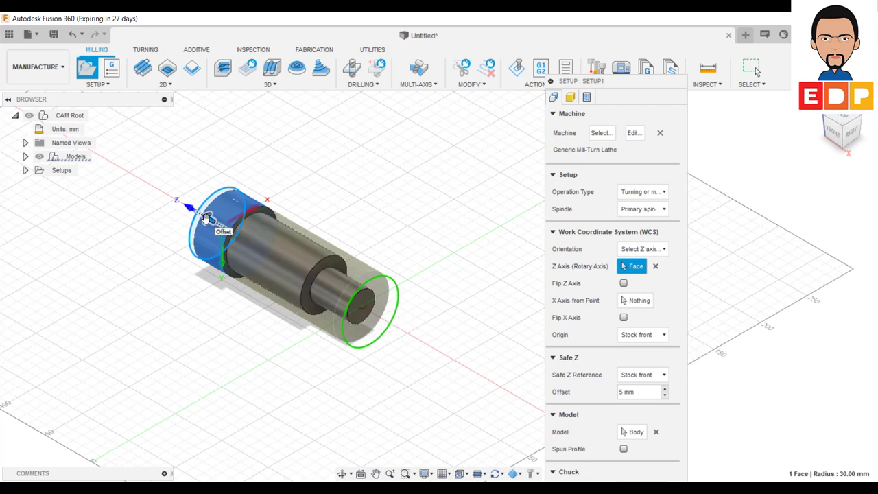
left_click(623, 283)
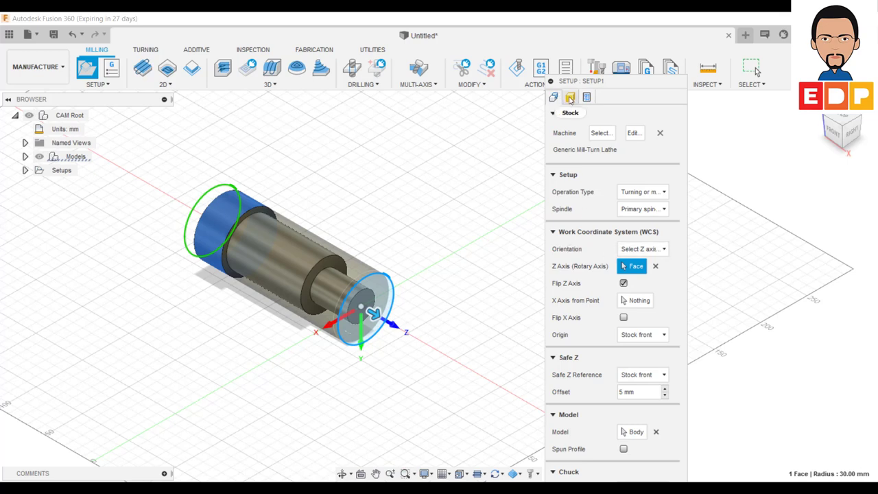
- Review the 60 x 150 mm stock and program 1001 settings, then confirm Setup1
left_click(570, 98)
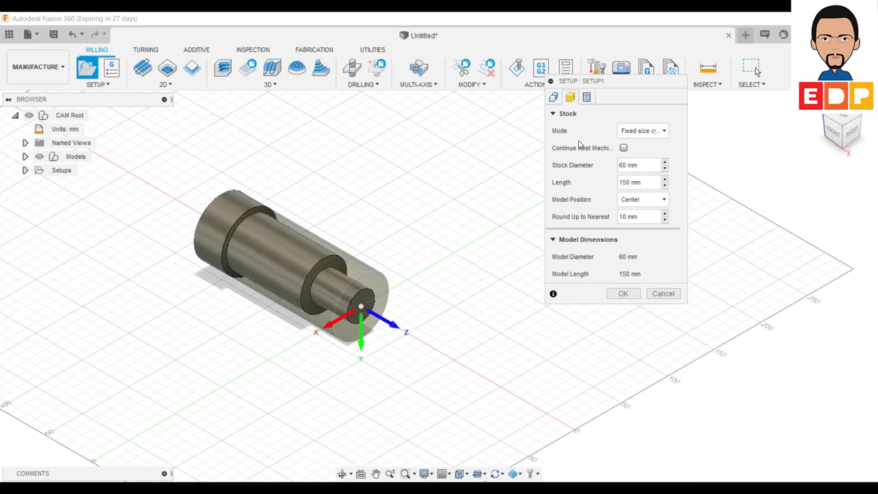
left_click(587, 98)
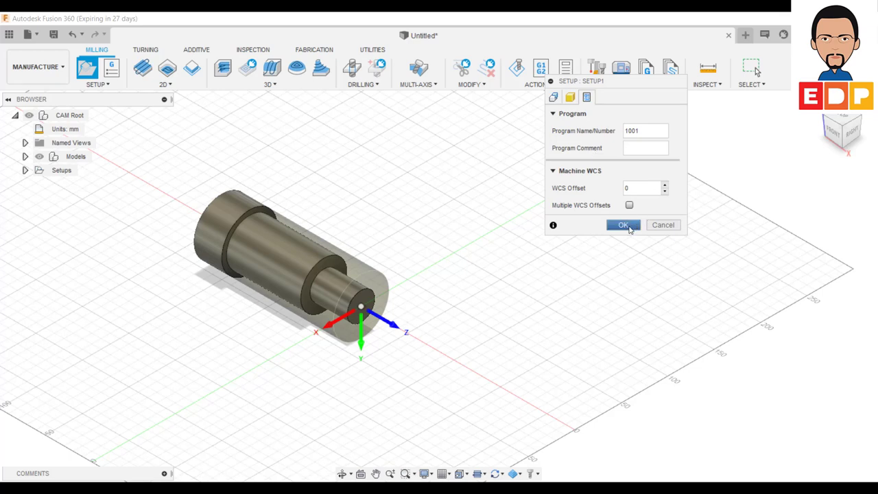
left_click(629, 228)
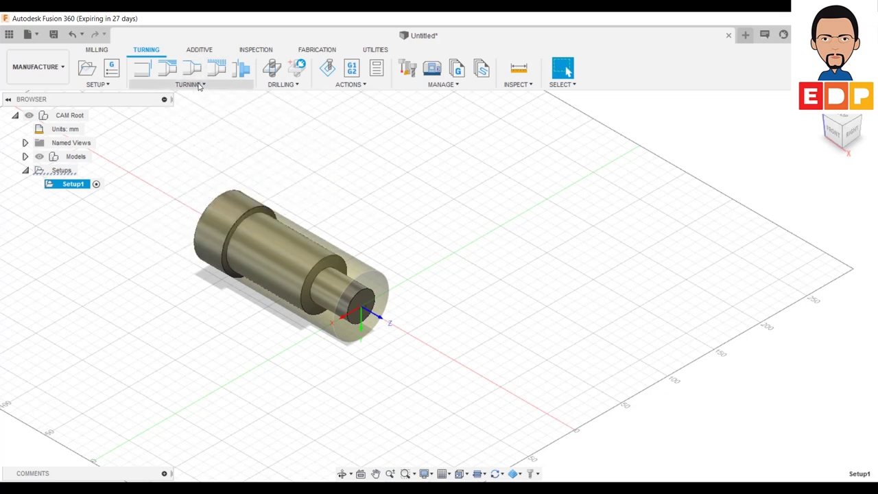
- Start a Turning Profile Roughing operation and open its tool library
left_click(188, 84)
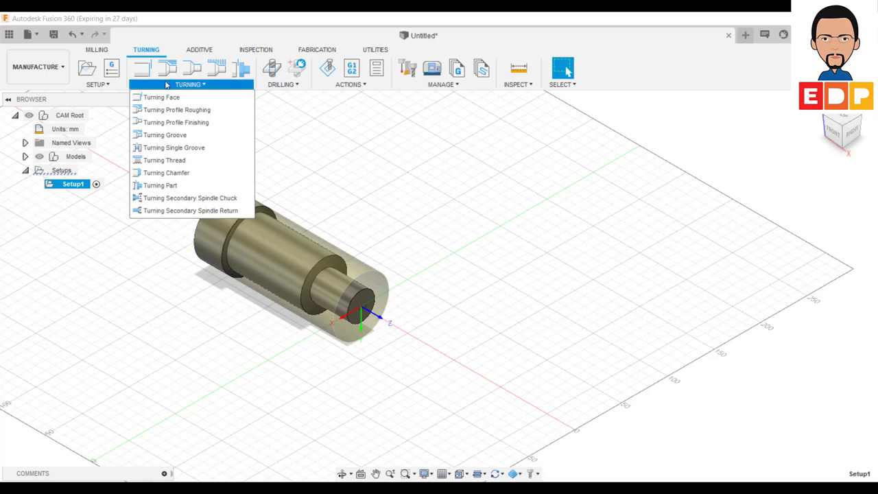
left_click(170, 71)
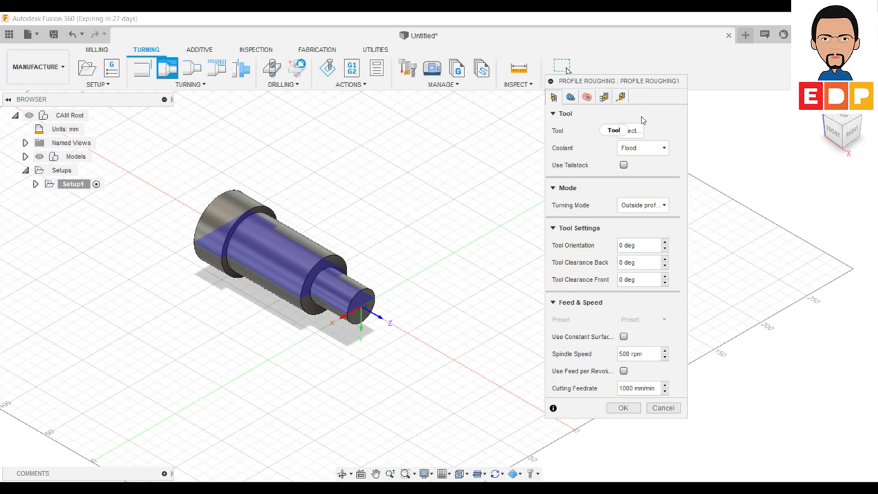
left_click(630, 130)
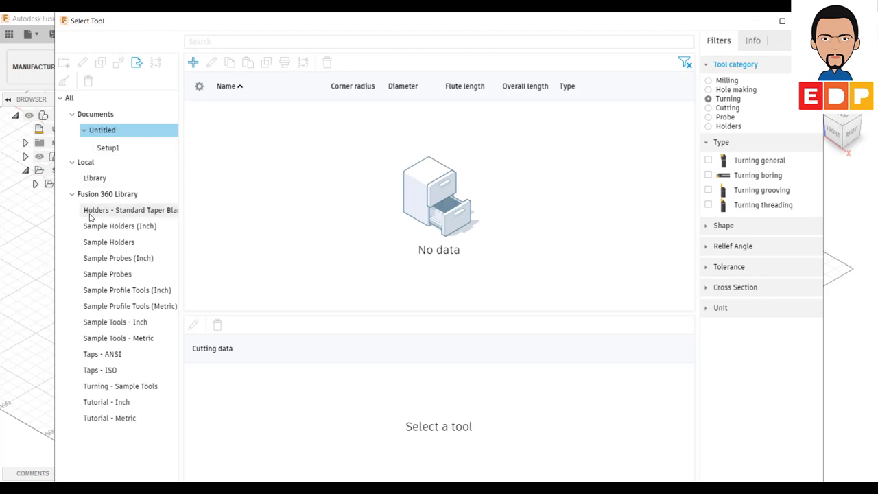
- Pick CNMT09T308 - DCLN-R from the Fusion 360 Turning - Sample Tools collection
left_click(96, 179)
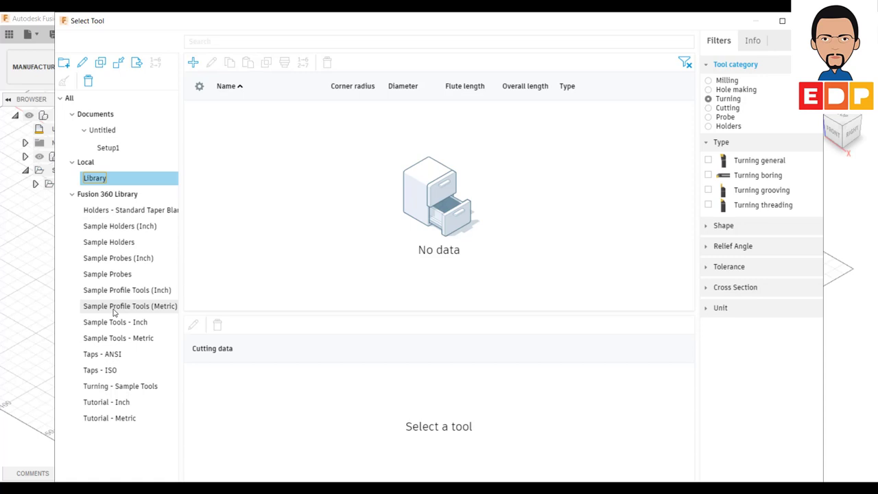
left_click(117, 387)
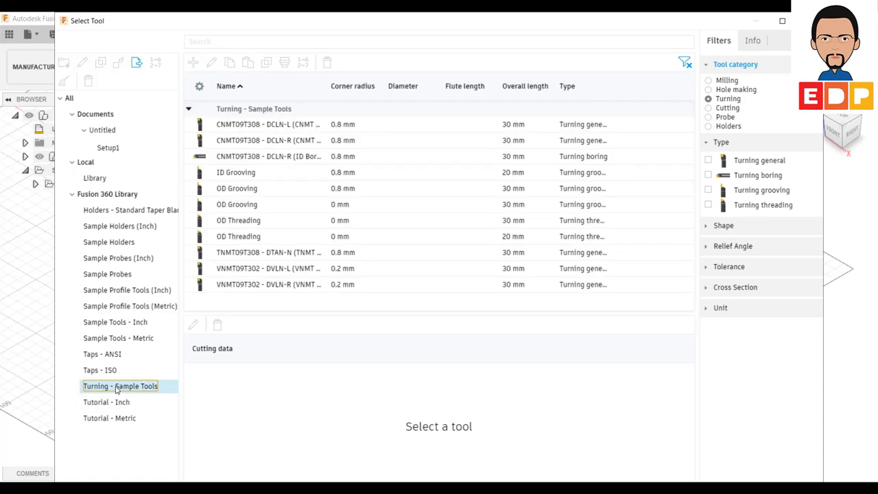
left_click(281, 128)
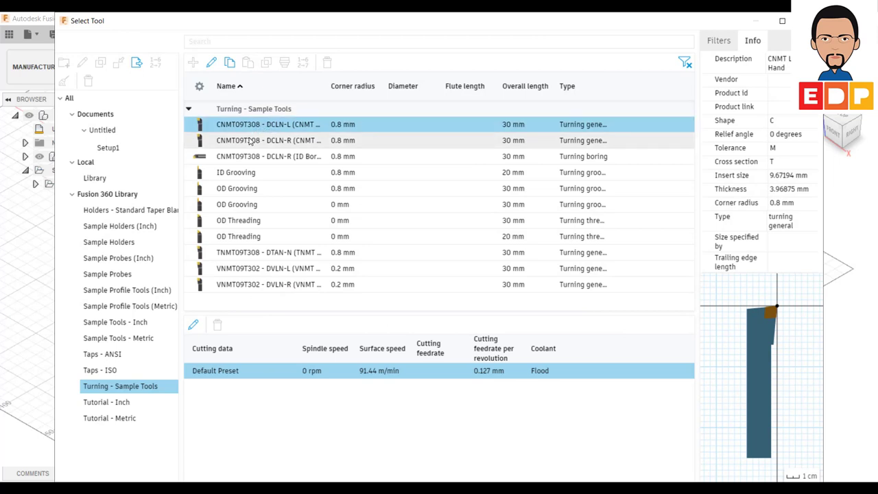
left_click(251, 140)
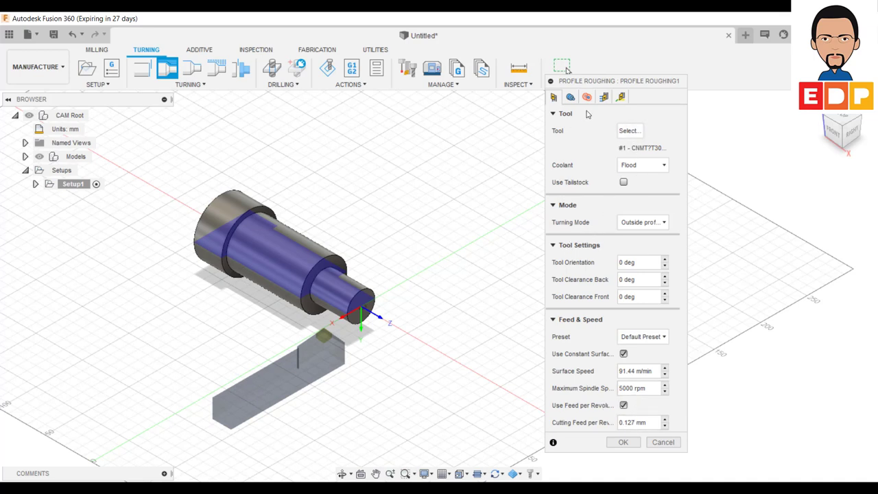
left_click(574, 98)
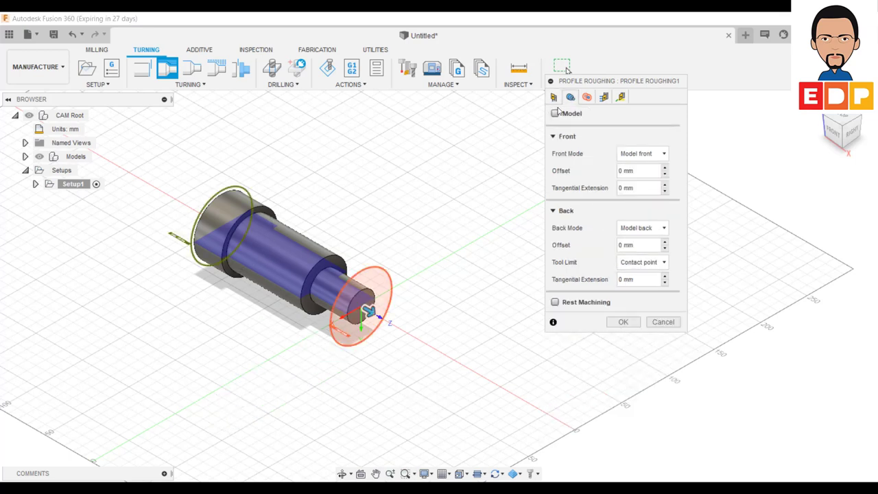
left_click(587, 98)
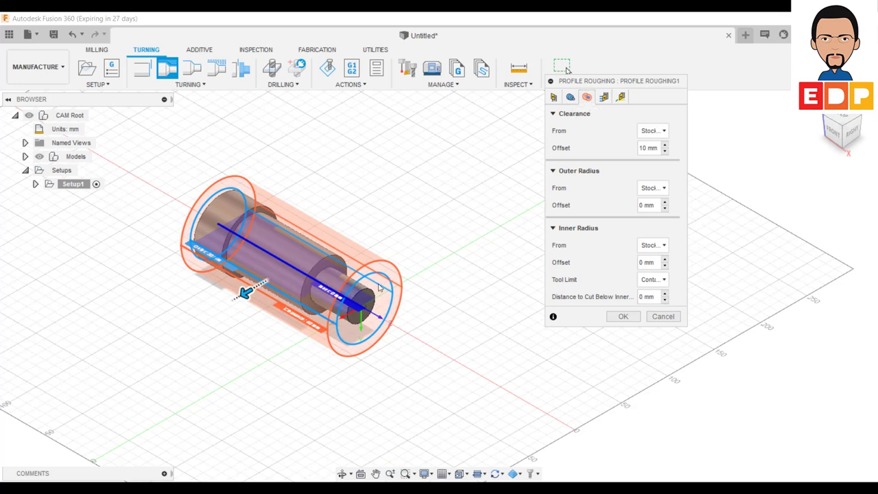
left_click(603, 98)
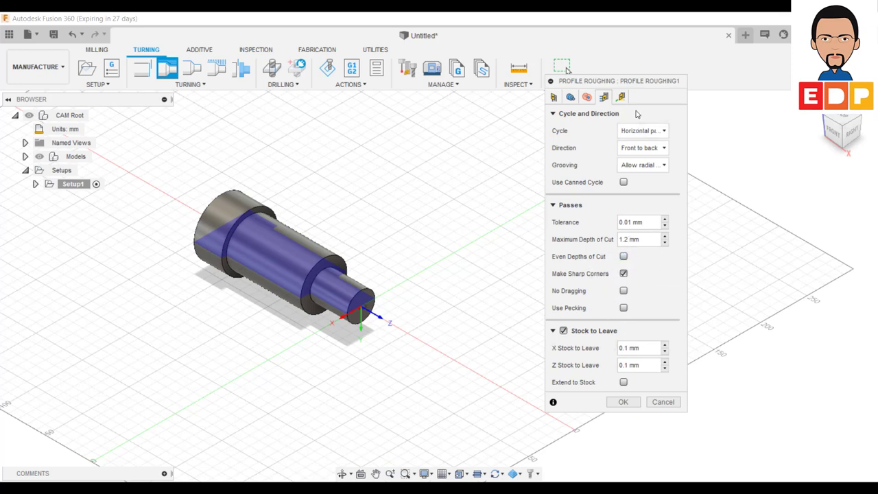
left_click(621, 98)
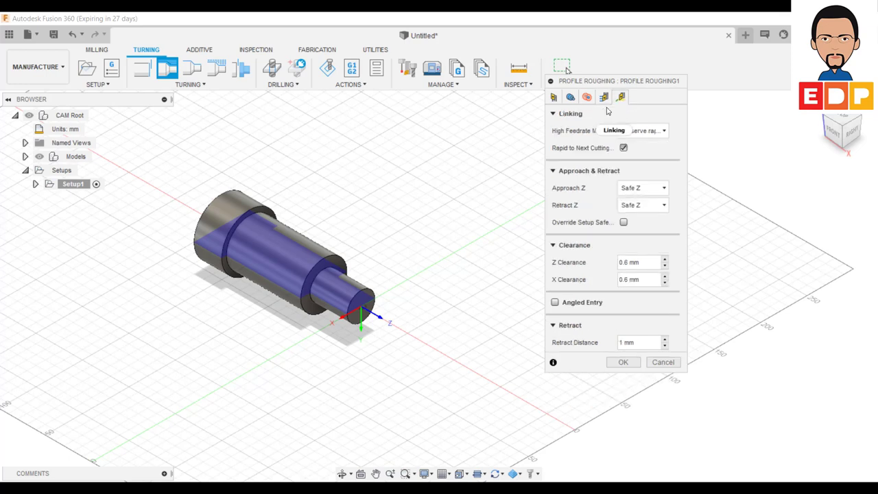
left_click(603, 98)
- Confirm the turning settings to generate the Profile Roughing1 toolpath under Setup1, then center the part
left_click(554, 98)
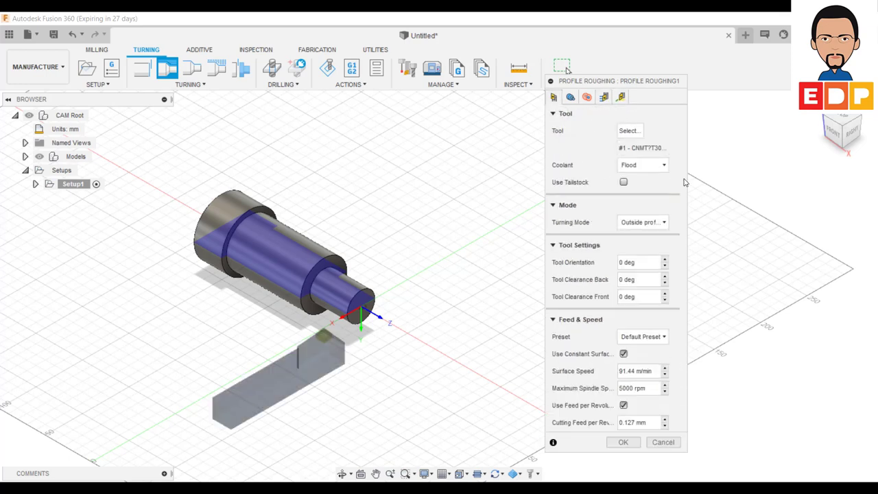
left_click(624, 442)
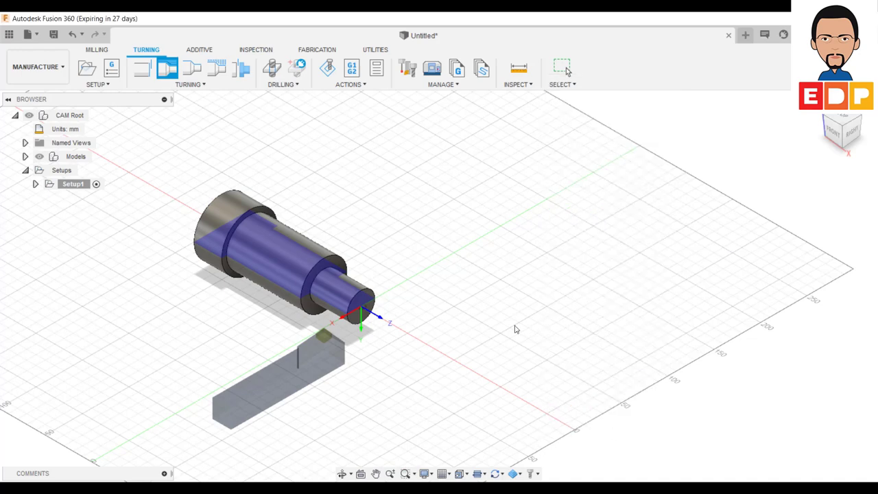
mouse_move(506, 278)
middle_mouse_down()
mouse_move(629, 251)
mouse_move(647, 275)
middle_mouse_up()
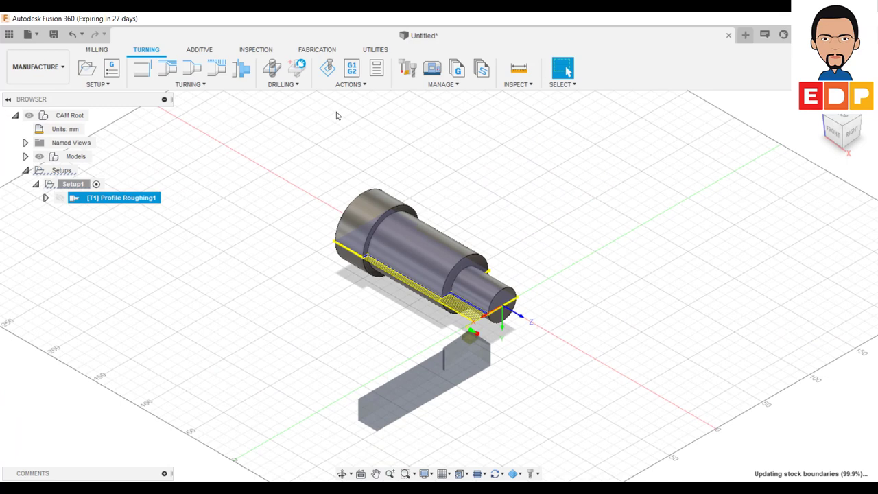
- Start simulating Profile Roughing1 against the stock from the toolpath actions
left_click(108, 85)
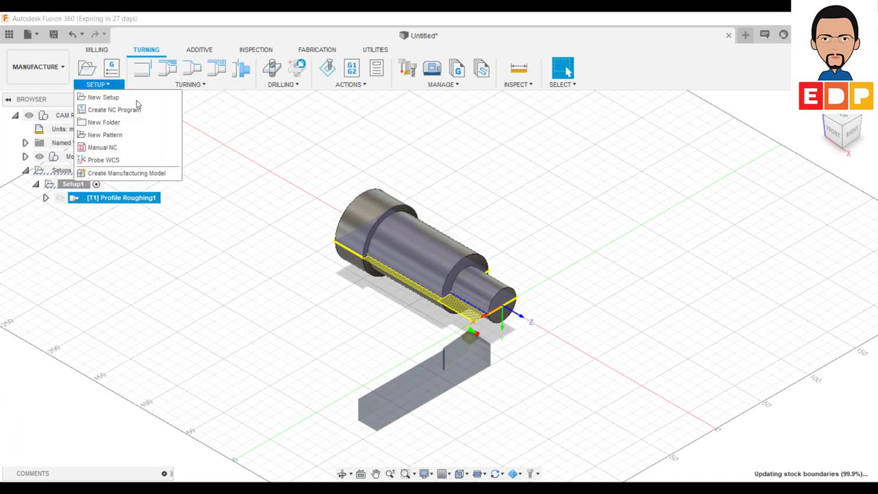
left_click(625, 168)
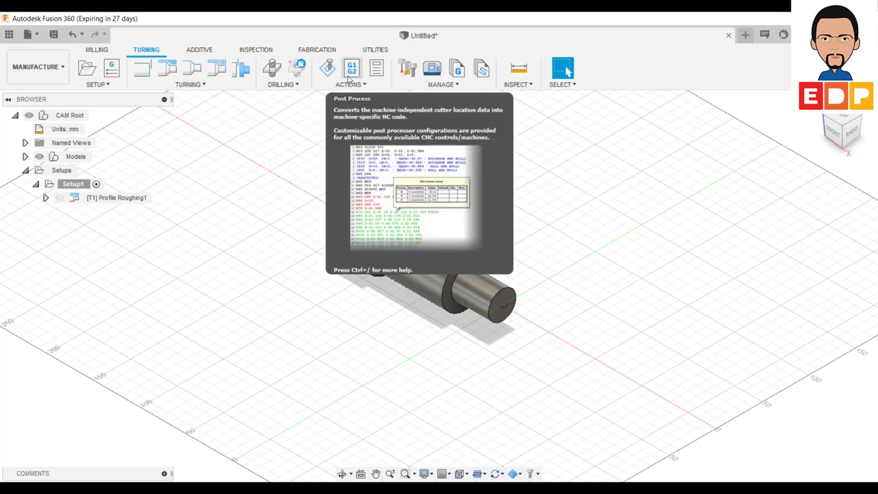
left_click(337, 86)
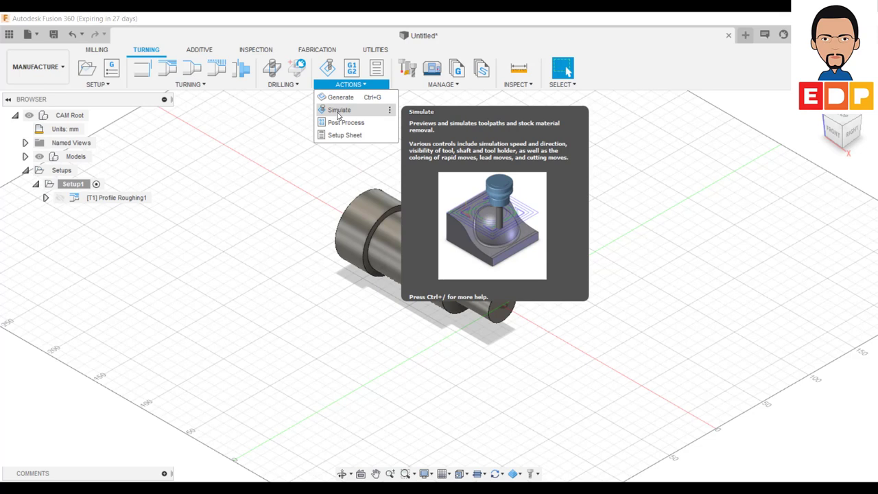
left_click(338, 110)
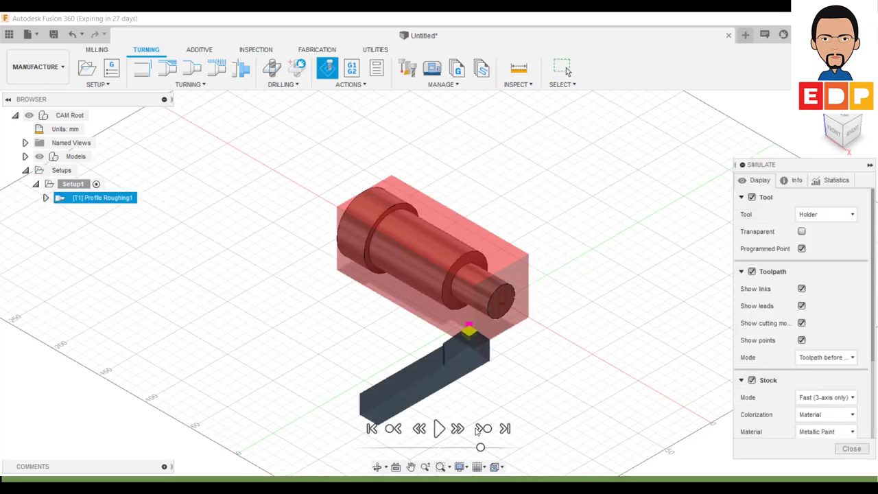
- Review the simulation's verification info, a 12:38 cycle time with no collisions, then close the simulation
left_click(837, 125)
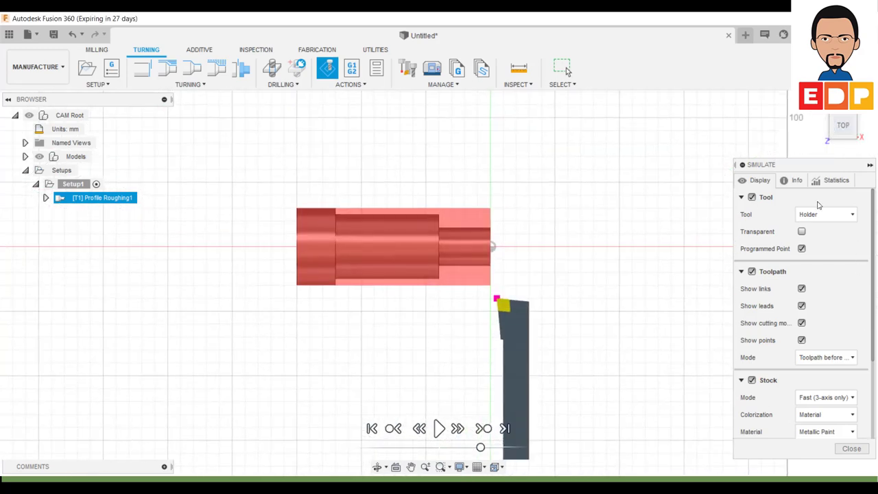
left_click(800, 184)
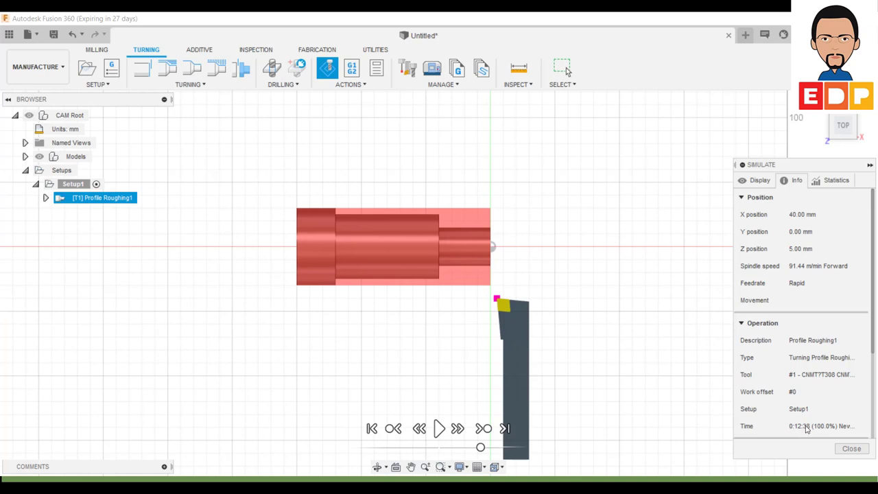
left_click(831, 181)
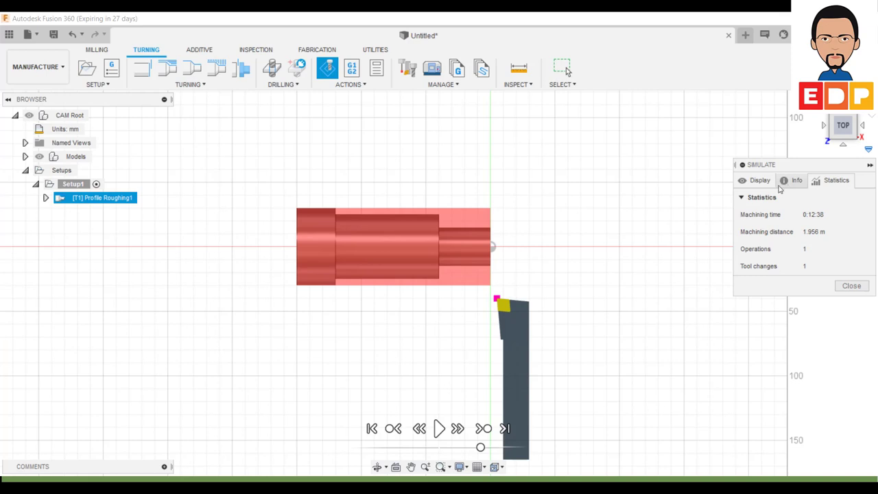
left_click(758, 179)
scroll(777, 361, "down", 2)
scroll(782, 378, "down", 2)
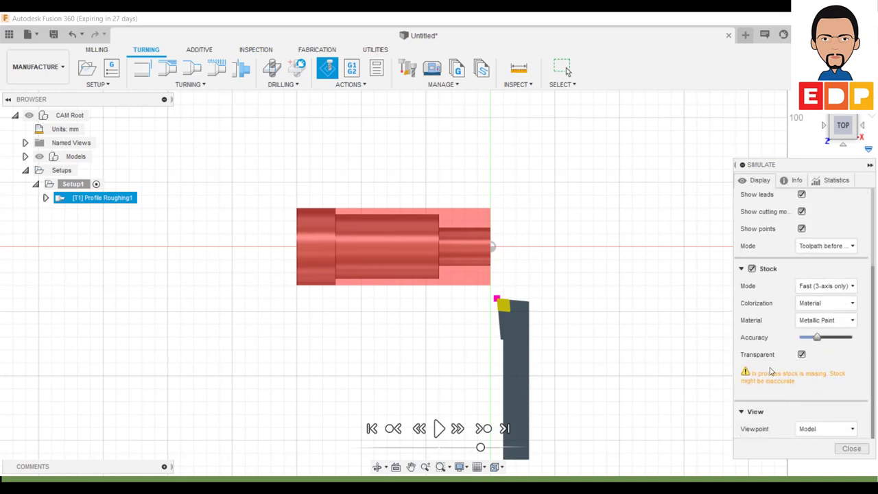
scroll(773, 347, "up", 4)
scroll(771, 351, "down", 4)
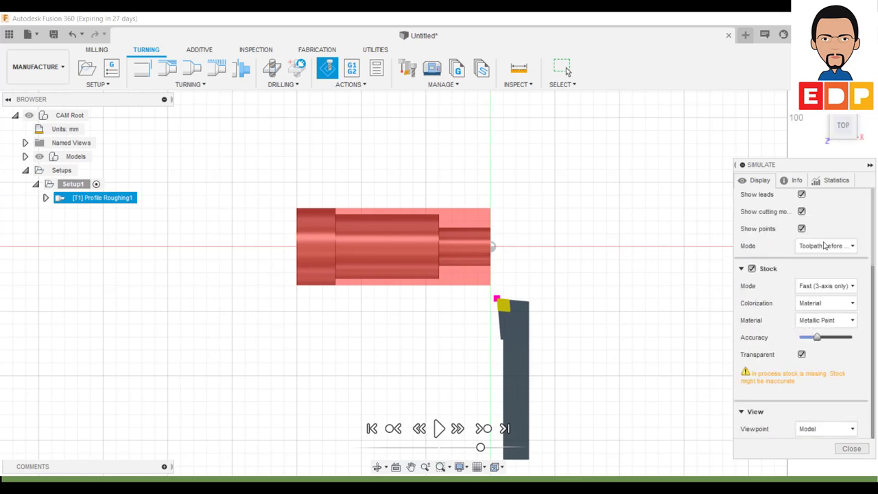
left_click(792, 181)
scroll(827, 360, "down", 1)
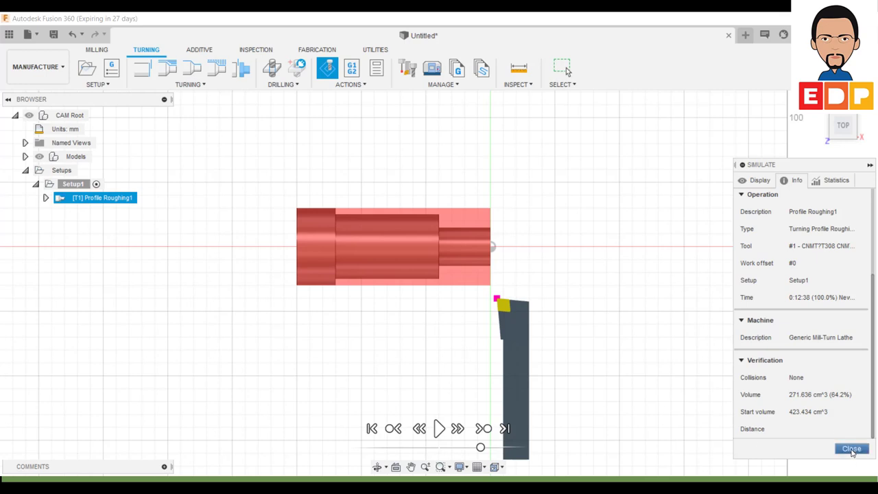
left_click(851, 448)
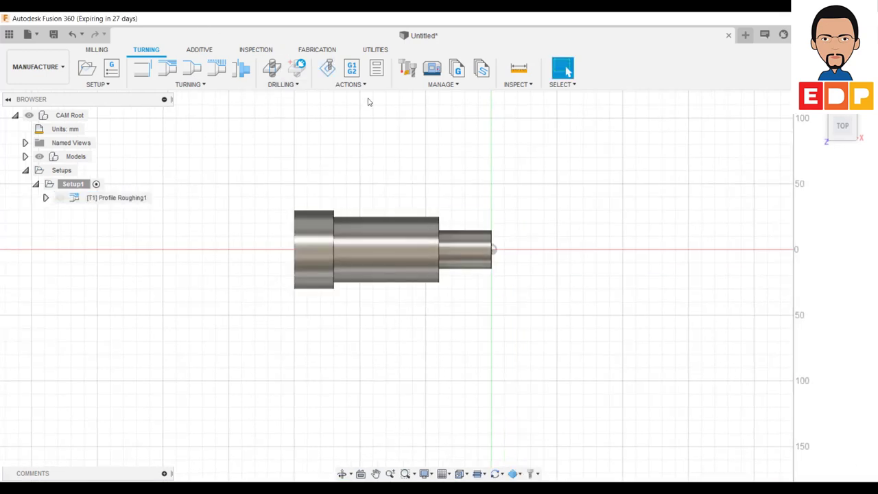
- Reopen the simulation of the Profile Roughing1 toolpath
left_click(350, 84)
key("Escape")
left_click(328, 66)
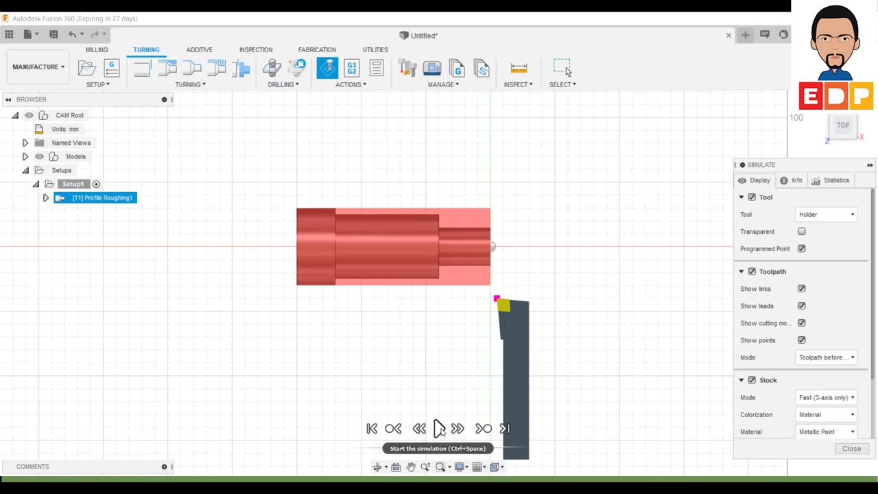
- Play the roughing passes to the end, scrubbing back briefly and zooming in on the stock
left_click(439, 428)
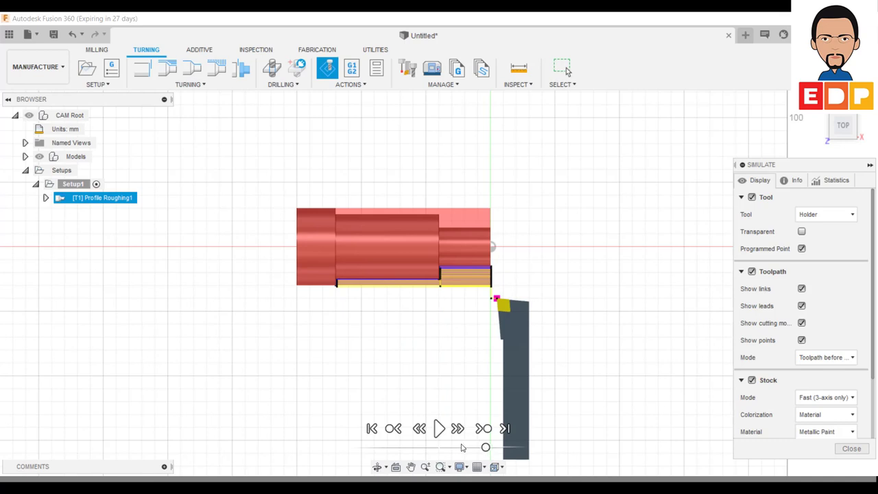
left_click(439, 428)
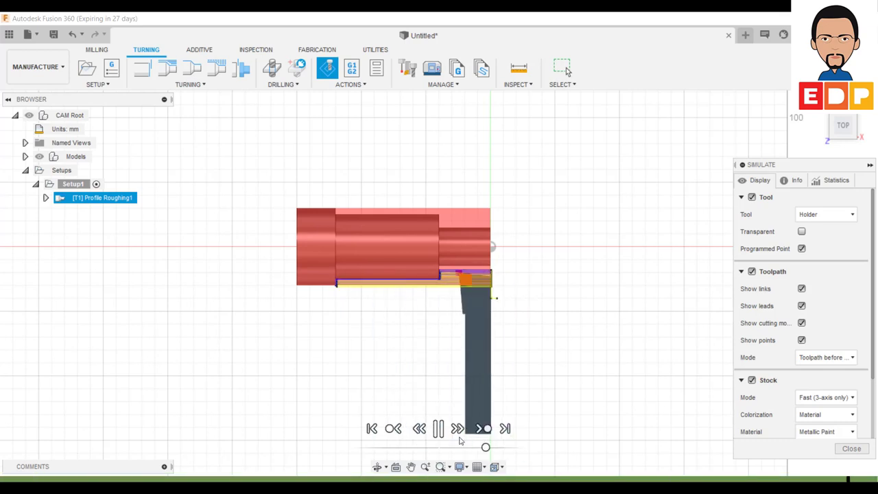
left_click(474, 448)
left_click_drag(473, 448, 468, 448)
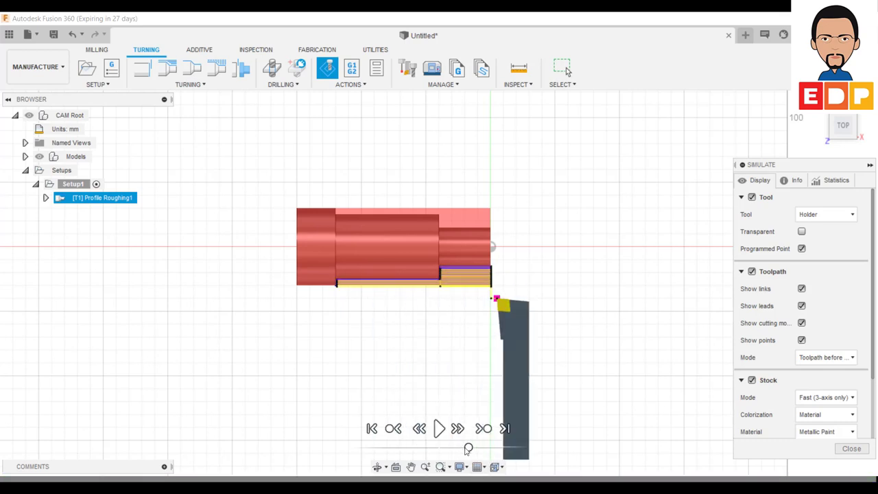
left_click(443, 429)
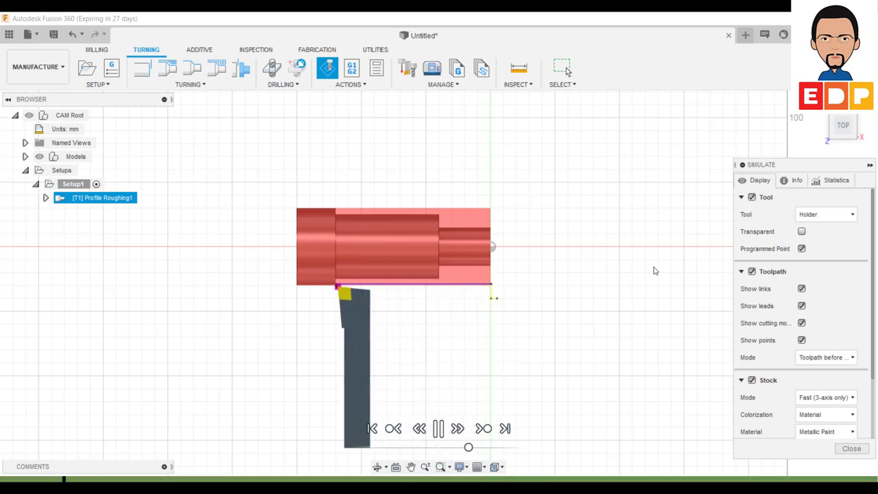
scroll(542, 236, "up", 1)
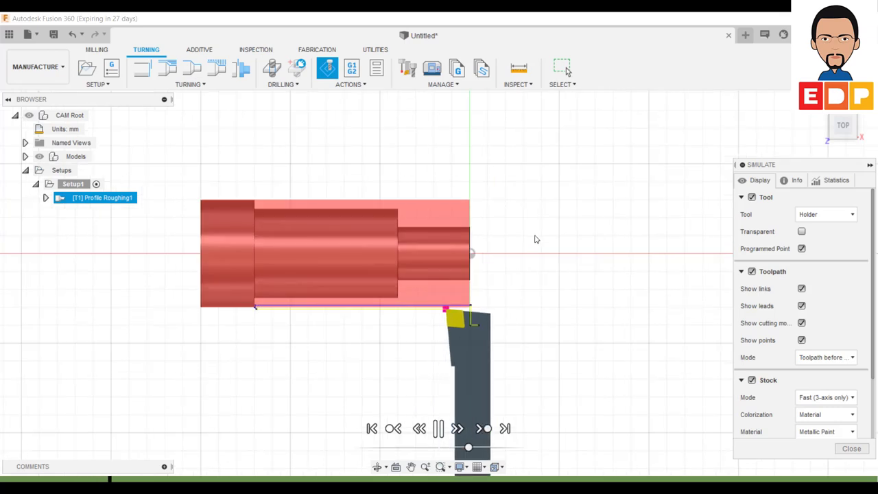
scroll(552, 243, "up", 1)
middle_click_drag(552, 346, 682, 305)
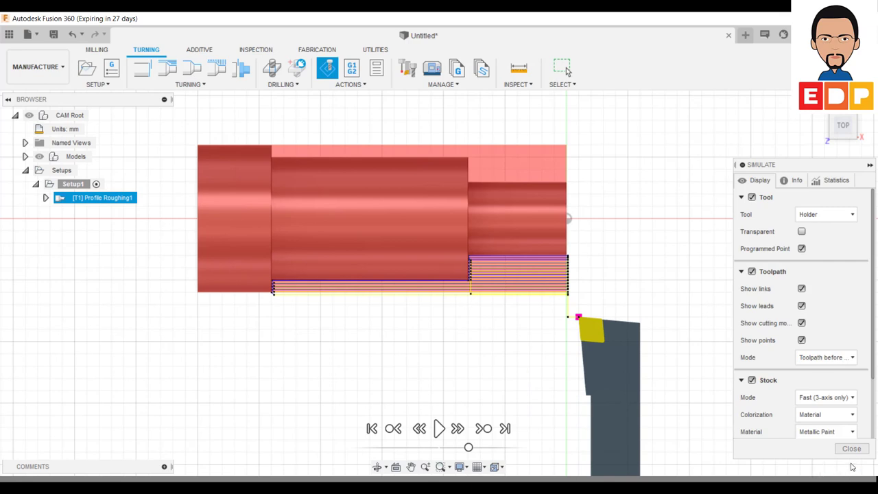
- Post the roughing toolpath as NC program 1001 with the FANUC Turning post
left_click(852, 450)
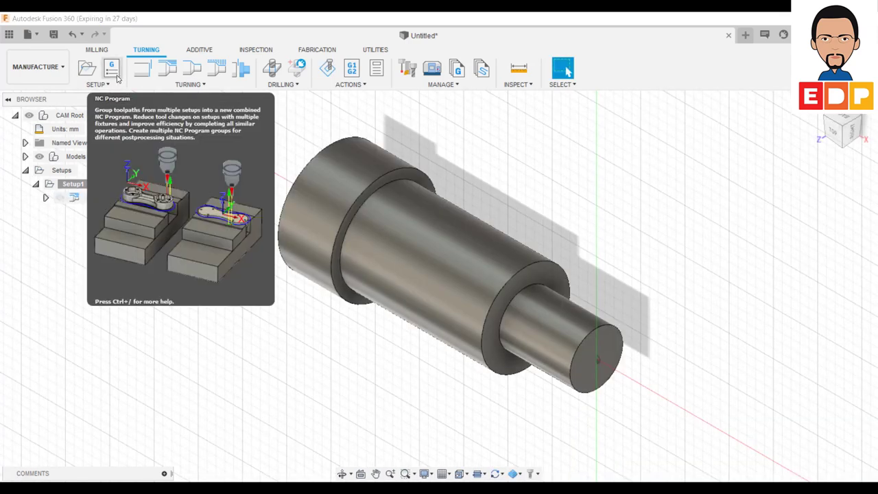
left_click(114, 76)
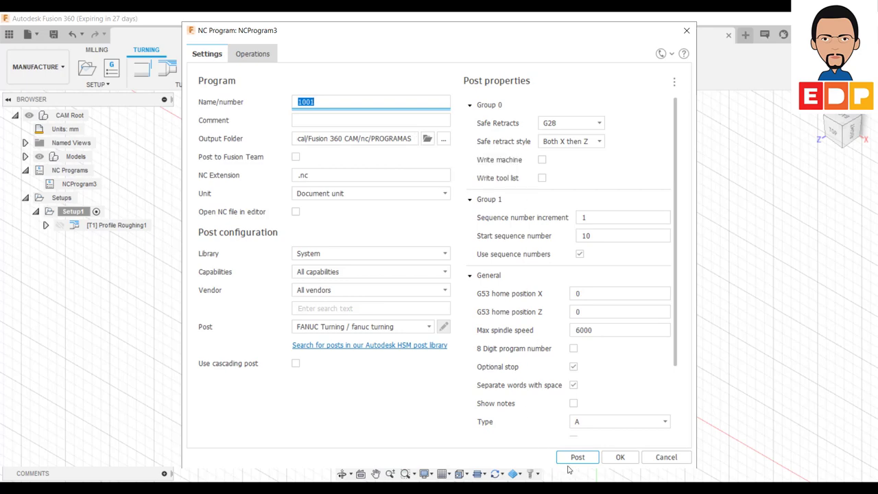
left_click(619, 461)
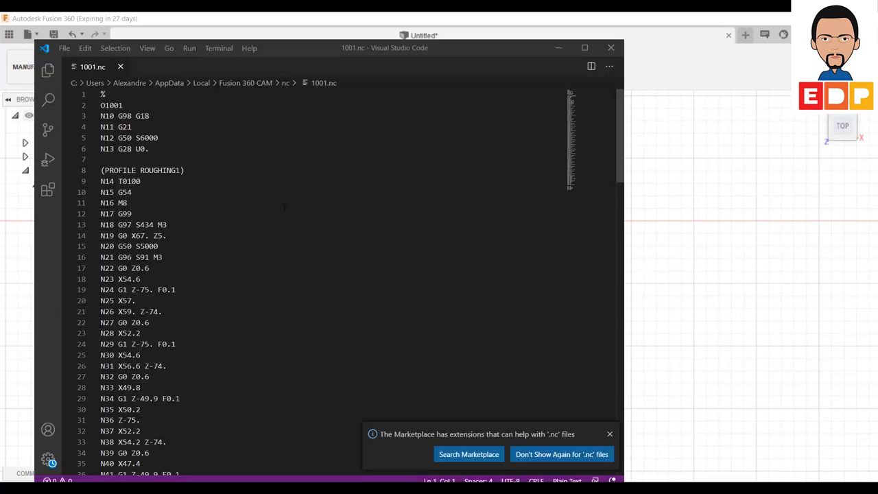
- Scroll through the 112-line 1001.nc program from O1001 down to M30 and %
scroll(167, 122, "down", 2)
scroll(192, 144, "down", 2)
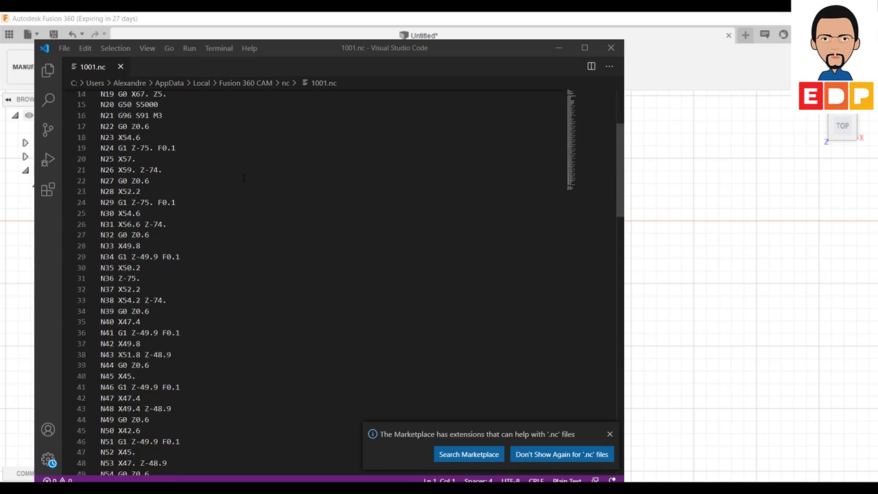
scroll(219, 172, "down", 2)
scroll(240, 190, "down", 3)
scroll(241, 190, "down", 5)
scroll(241, 192, "down", 5)
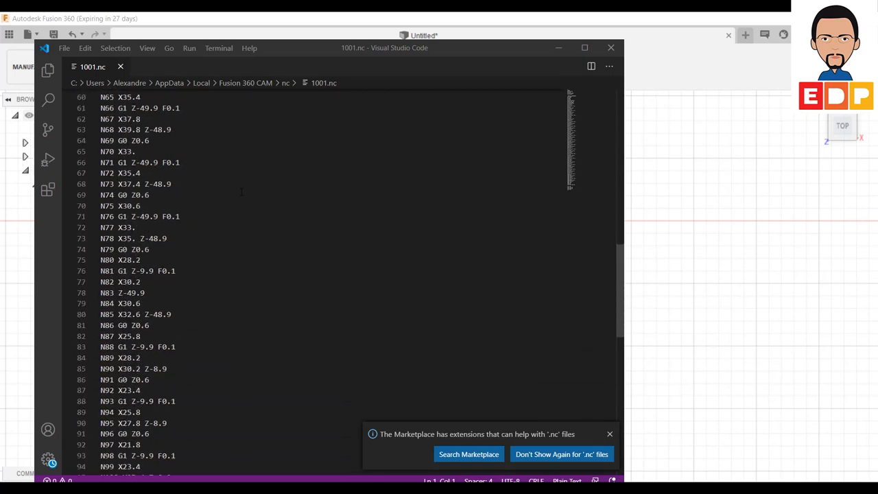
scroll(241, 195, "down", 4)
scroll(242, 197, "down", 4)
scroll(241, 197, "down", 5)
scroll(242, 198, "up", 5)
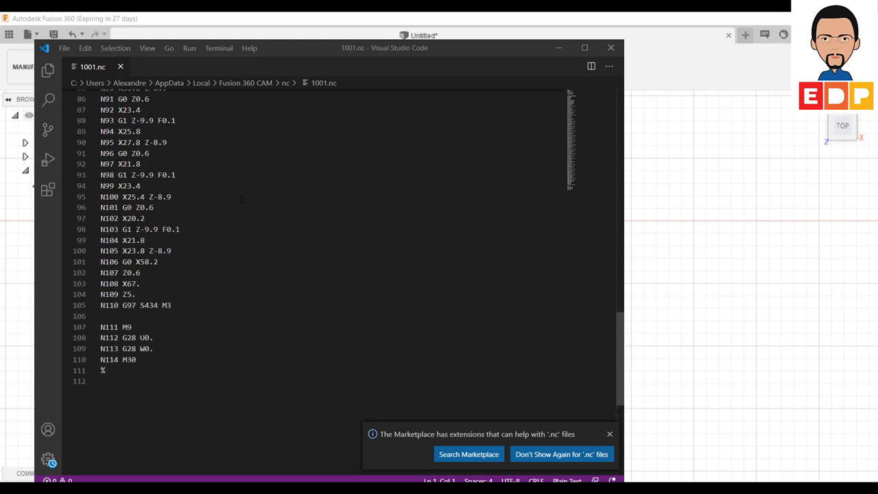
scroll(242, 198, "up", 6)
scroll(242, 199, "up", 8)
scroll(242, 199, "up", 10)
scroll(241, 198, "up", 4)
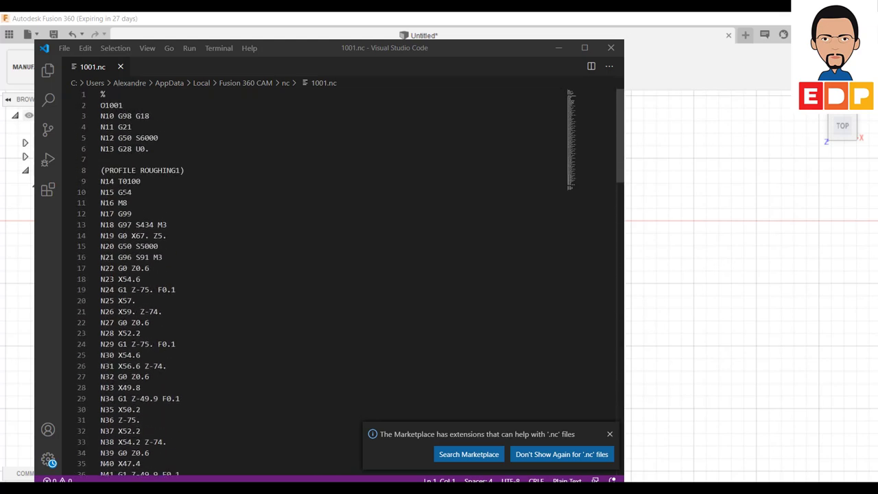
scroll(241, 199, "down", 4)
scroll(242, 199, "down", 5)
scroll(241, 199, "down", 4)
scroll(242, 199, "down", 3)
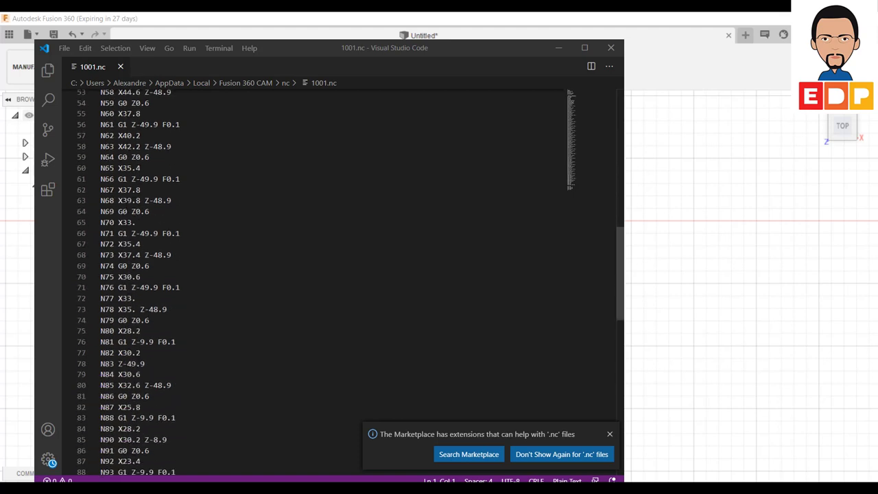
scroll(241, 198, "down", 5)
scroll(241, 199, "down", 5)
scroll(242, 199, "down", 3)
scroll(242, 199, "up", 8)
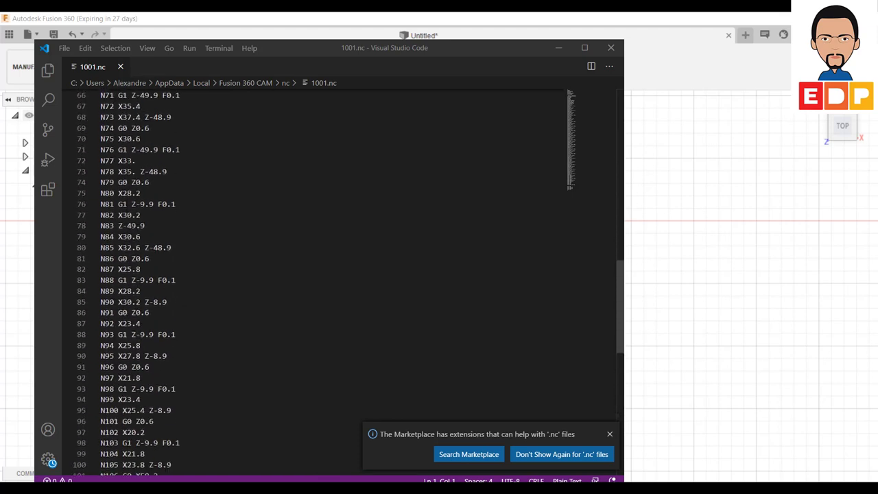
scroll(315, 274, "up", 4)
- Dismiss the Marketplace extensions recommendation and scroll back up the G-code
left_click(609, 433)
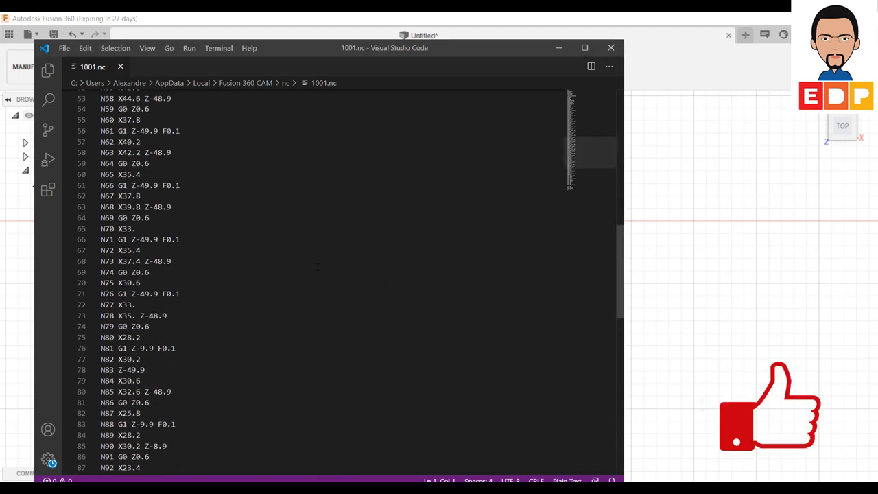
scroll(317, 267, "up", 4)
scroll(317, 268, "up", 9)
scroll(317, 267, "up", 4)
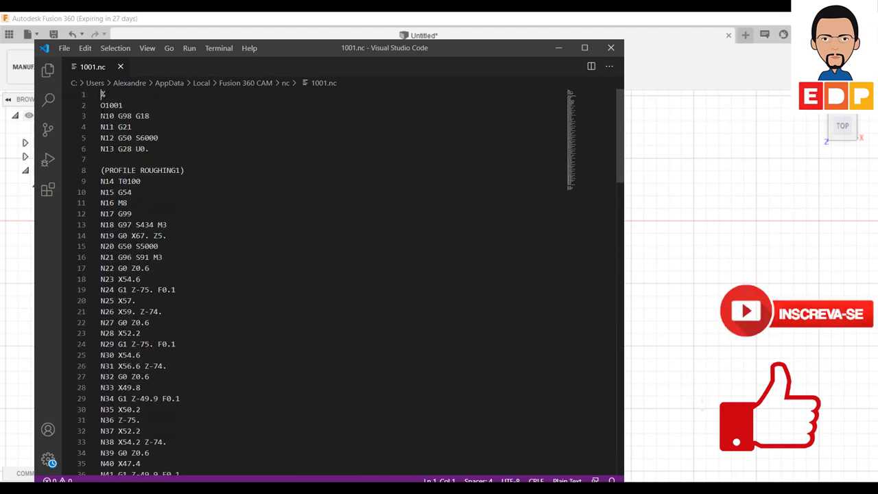
left_click(70, 50)
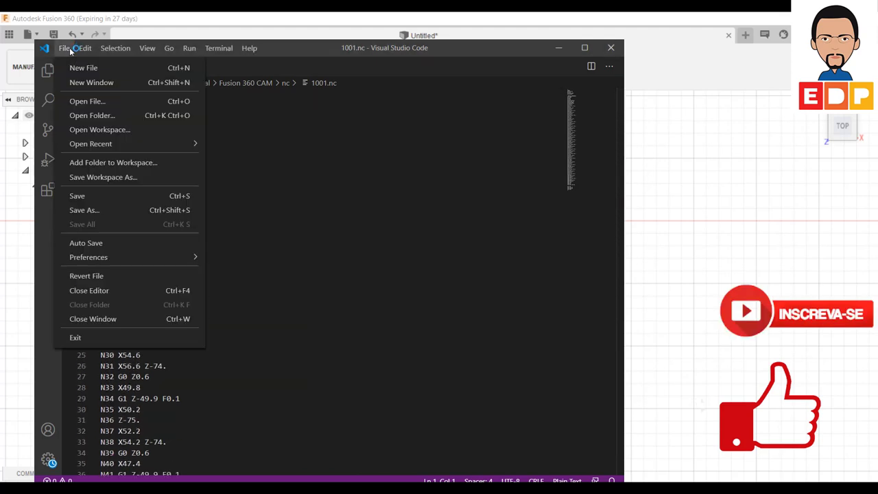